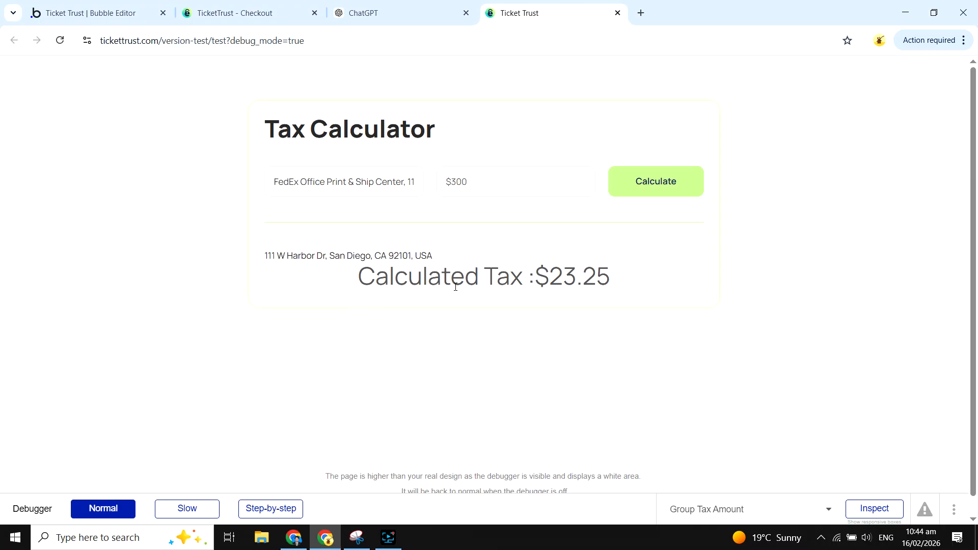
- Examine the calculated tax and the state abbreviation in the resolved San Diego address
{"action": "left_click_drag", "start_coordinate": [536, 280], "coordinate": [655, 284]}
{"action": "left_click", "coordinate": [481, 64]}
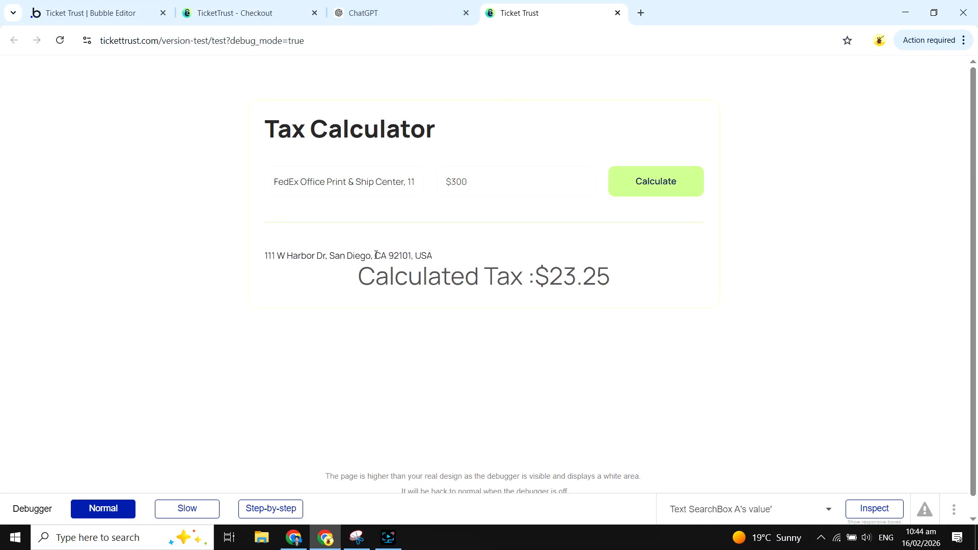
{"action": "left_click_drag", "start_coordinate": [375, 256], "coordinate": [391, 257]}
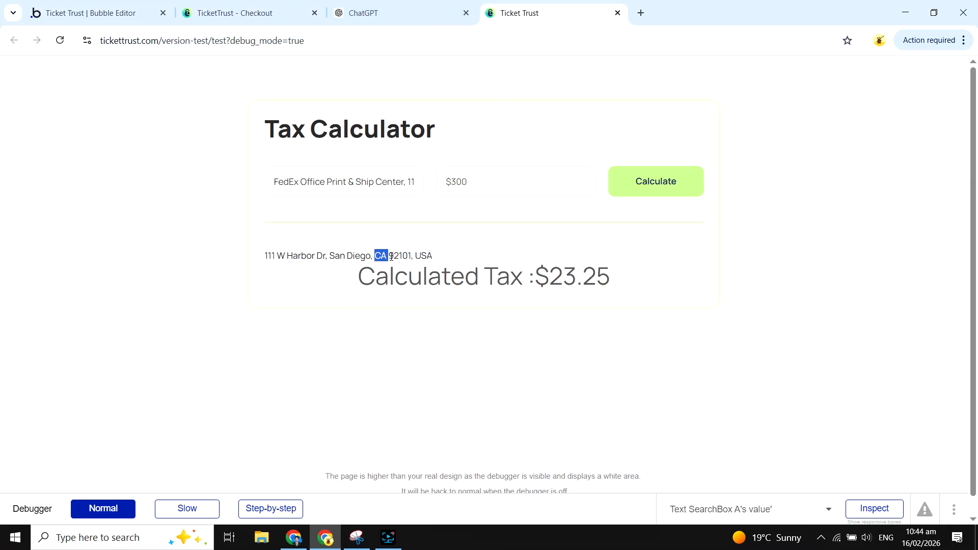
- Switch to ChatGPT and copy the full address of the Miami, Florida example
{"action": "left_click", "coordinate": [403, 12]}
{"action": "scroll", "coordinate": [560, 367], "scroll_direction": "down", "scroll_amount": 5}
{"action": "scroll", "coordinate": [574, 404], "scroll_direction": "down", "scroll_amount": 15}
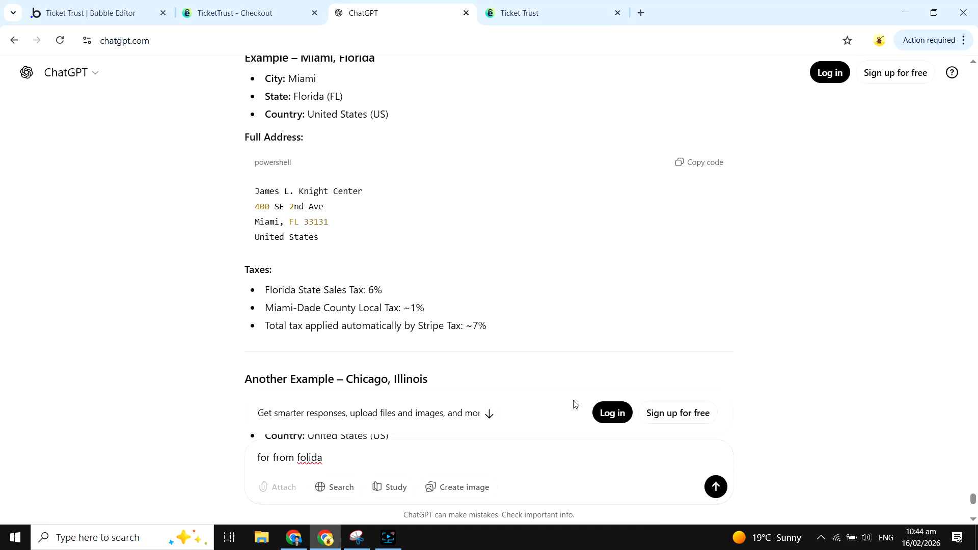
{"action": "scroll", "coordinate": [444, 258], "scroll_direction": "up", "scroll_amount": 4}
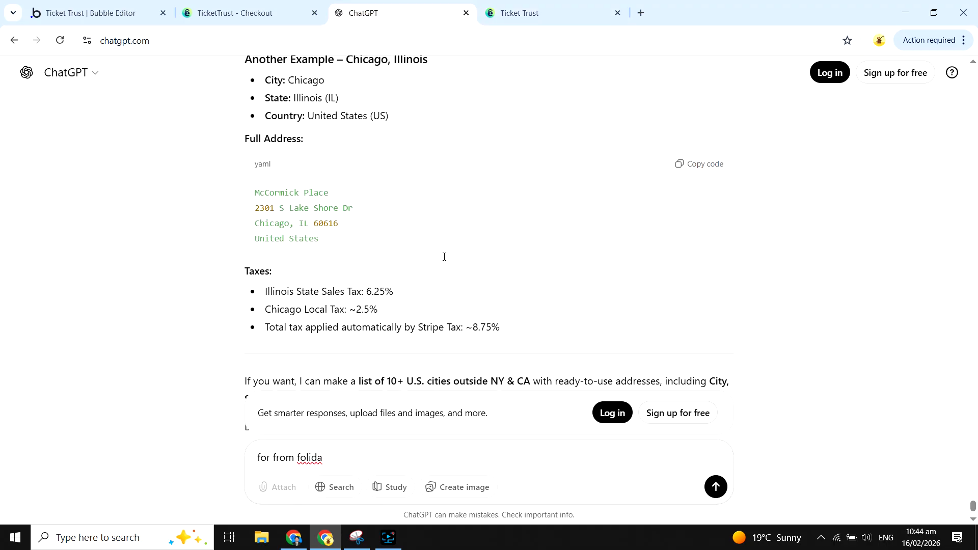
{"action": "scroll", "coordinate": [445, 261], "scroll_direction": "up", "scroll_amount": 5}
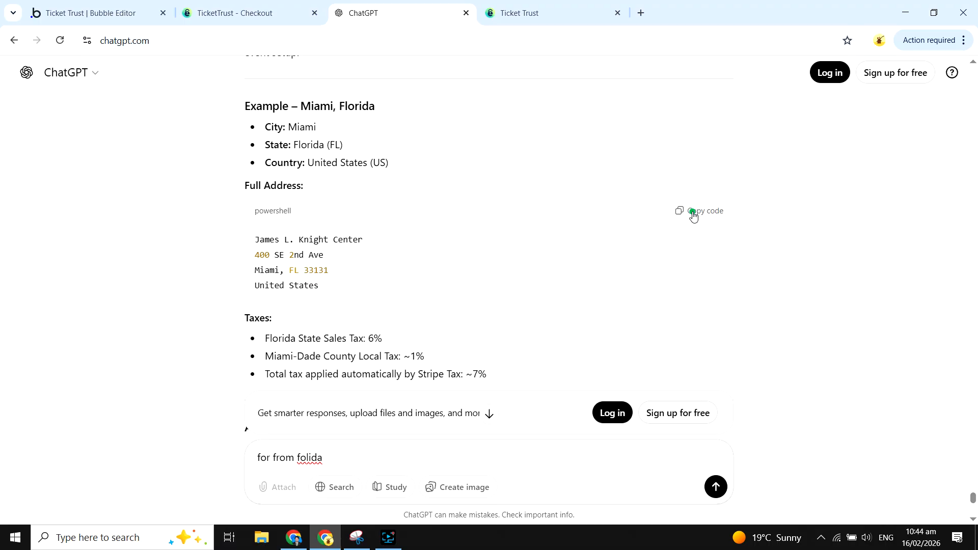
{"action": "left_click", "coordinate": [693, 213]}
- Replace the Tax Calculator's address with the copied Miami address, accept the matching suggestion and calculate the tax
{"action": "left_click", "coordinate": [534, 4]}
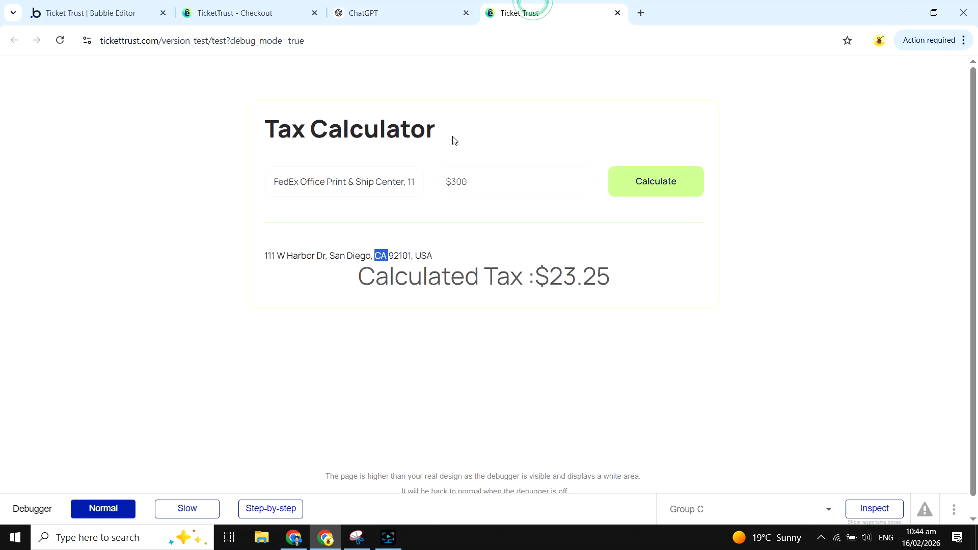
{"action": "triple_click", "coordinate": [393, 173]}
{"action": "key", "text": "ctrl+v"}
{"action": "left_click", "coordinate": [438, 214]}
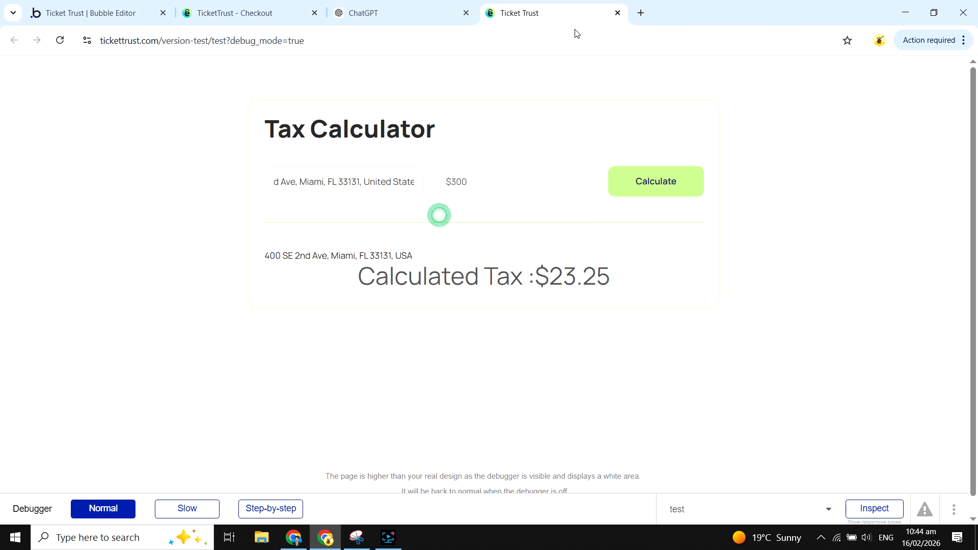
{"action": "left_click", "coordinate": [653, 187]}
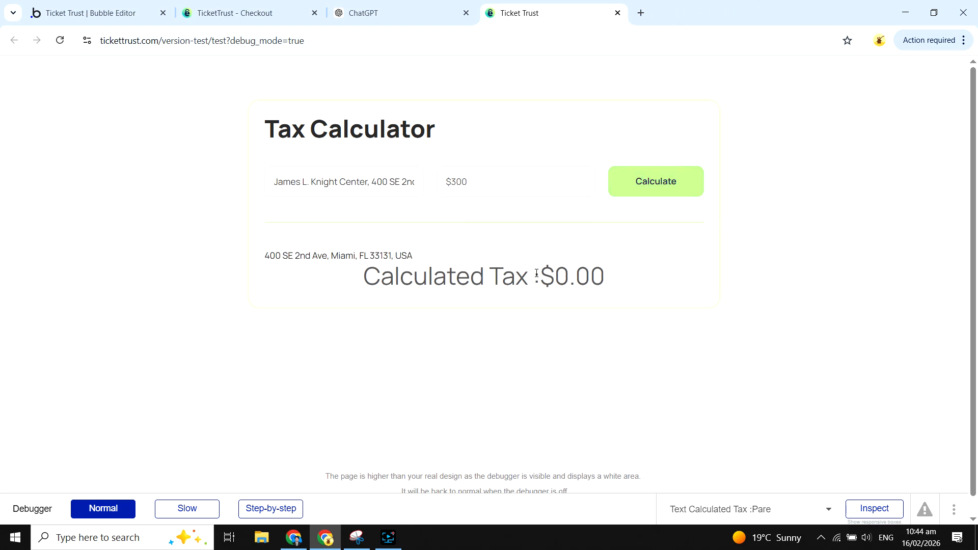
- Check the calculated tax and the resolved address for the Miami location
{"action": "left_click_drag", "start_coordinate": [537, 273], "coordinate": [627, 286]}
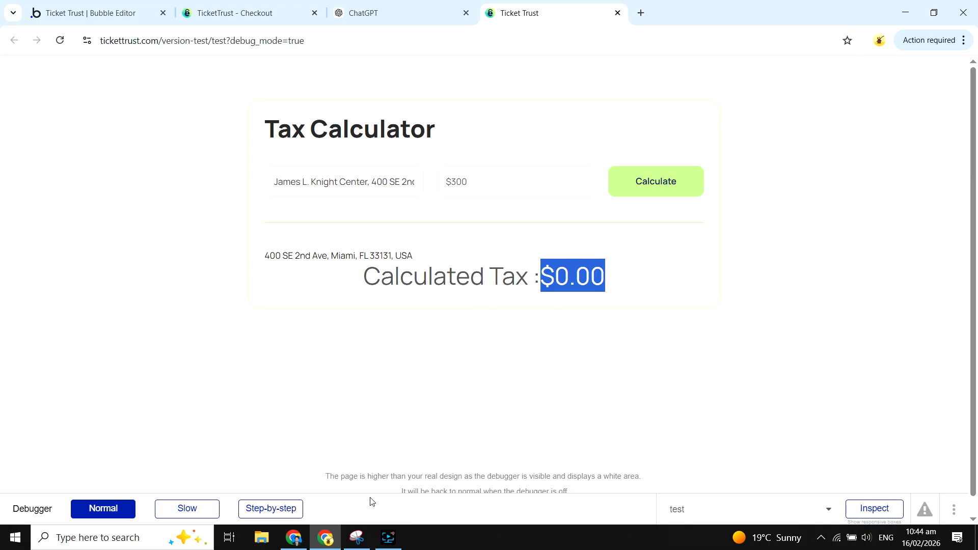
{"action": "left_click", "coordinate": [389, 537]}
{"action": "left_click", "coordinate": [388, 538]}
{"action": "left_click_drag", "start_coordinate": [262, 256], "coordinate": [469, 275]}
{"action": "left_click", "coordinate": [420, 351]}
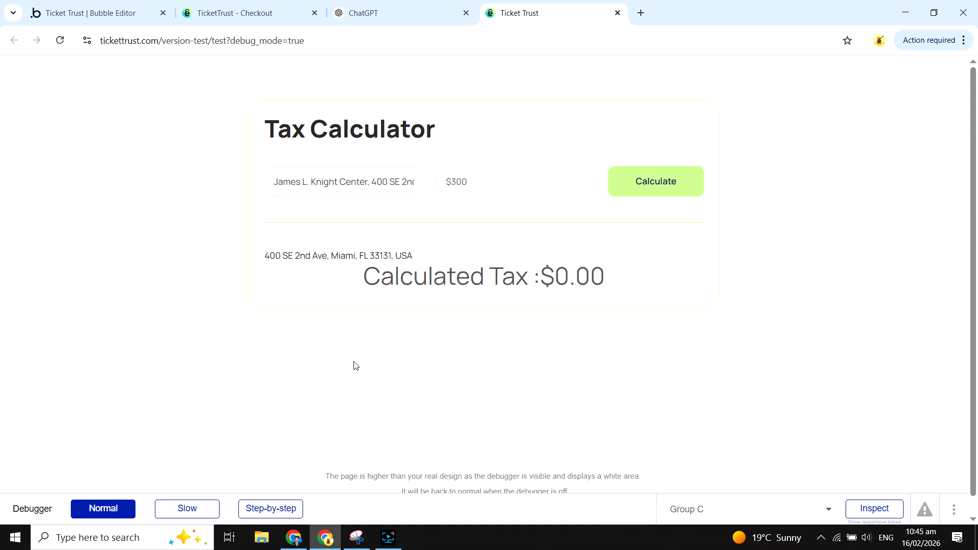
- Switch to the Stripe dashboard and open the list of tax registrations
{"action": "left_click", "coordinate": [294, 538]}
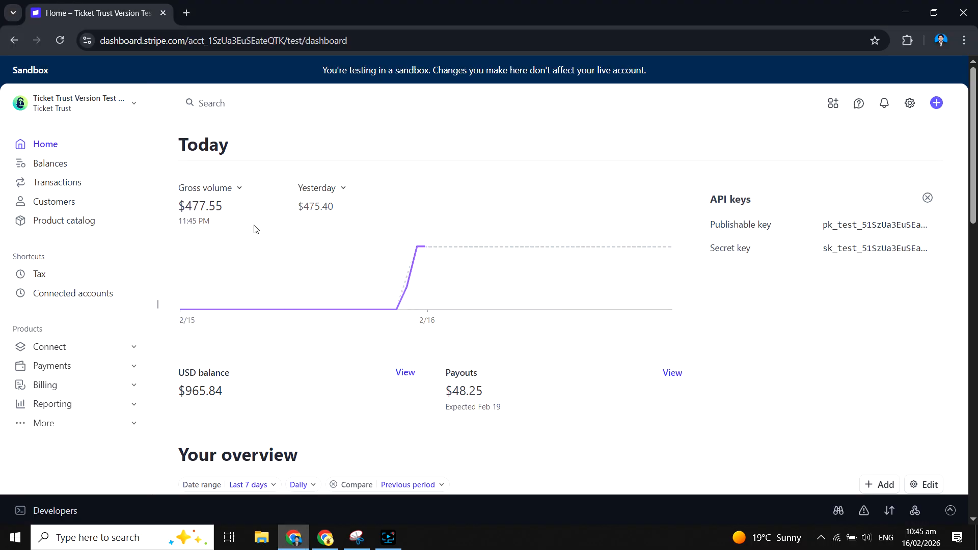
{"action": "left_click", "coordinate": [39, 276]}
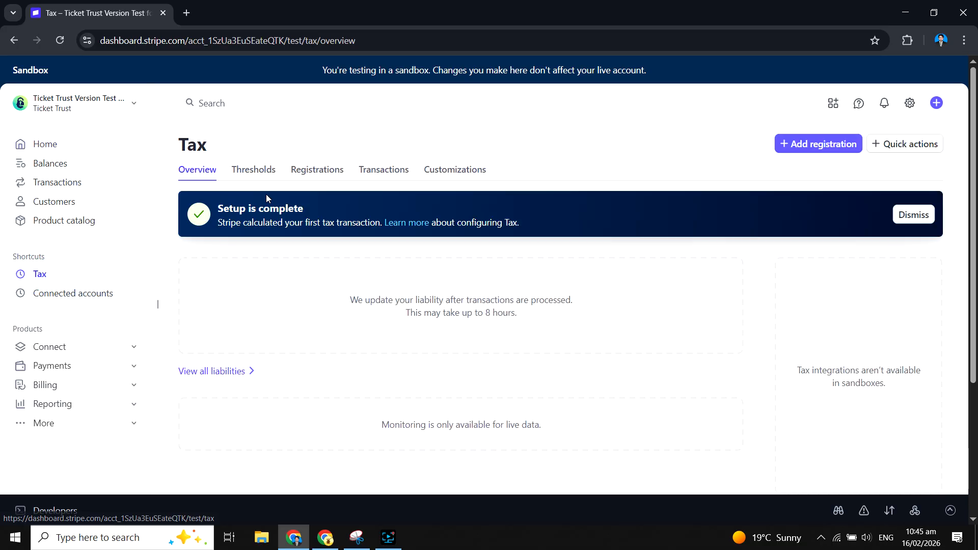
{"action": "left_click", "coordinate": [314, 178]}
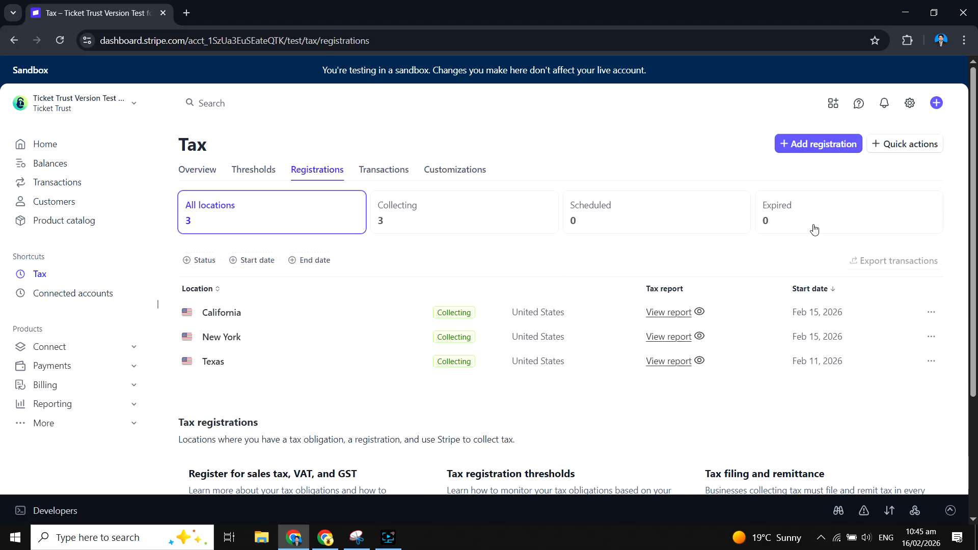
- Begin a new tax registration for Florida with the "I've already registered" option
{"action": "left_click", "coordinate": [819, 152]}
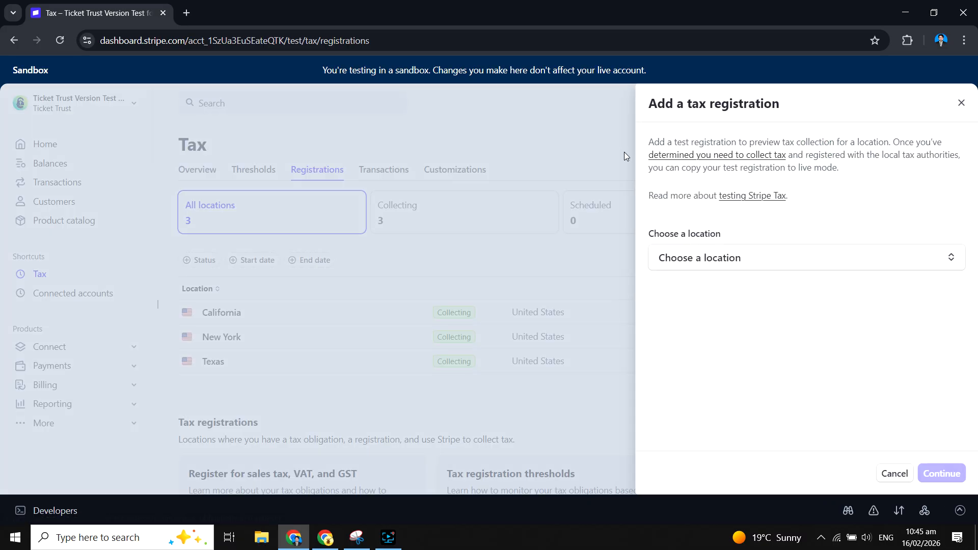
{"action": "left_click", "coordinate": [728, 269]}
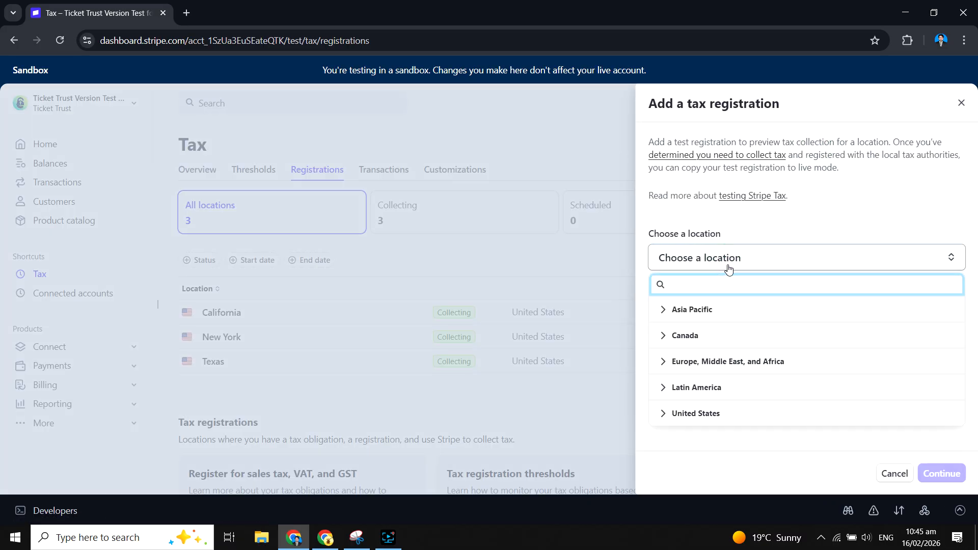
{"action": "type", "text": "flo"}
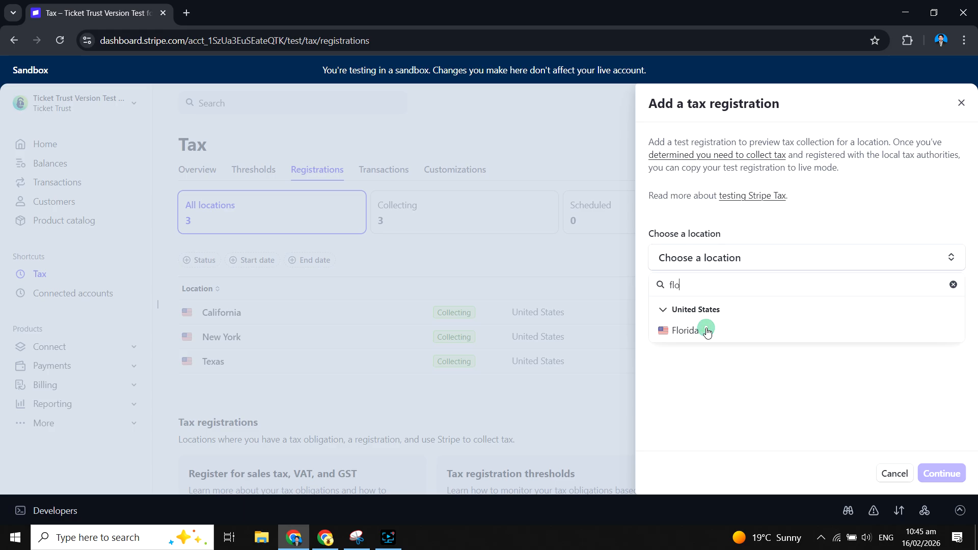
{"action": "left_click", "coordinate": [708, 332]}
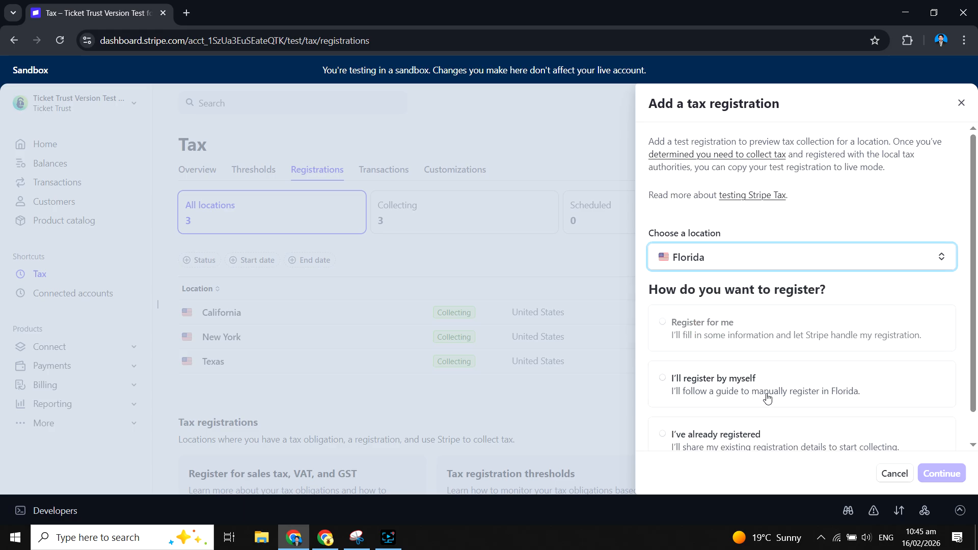
{"action": "scroll", "coordinate": [760, 408], "scroll_direction": "down", "scroll_amount": 1}
{"action": "left_click", "coordinate": [716, 423]}
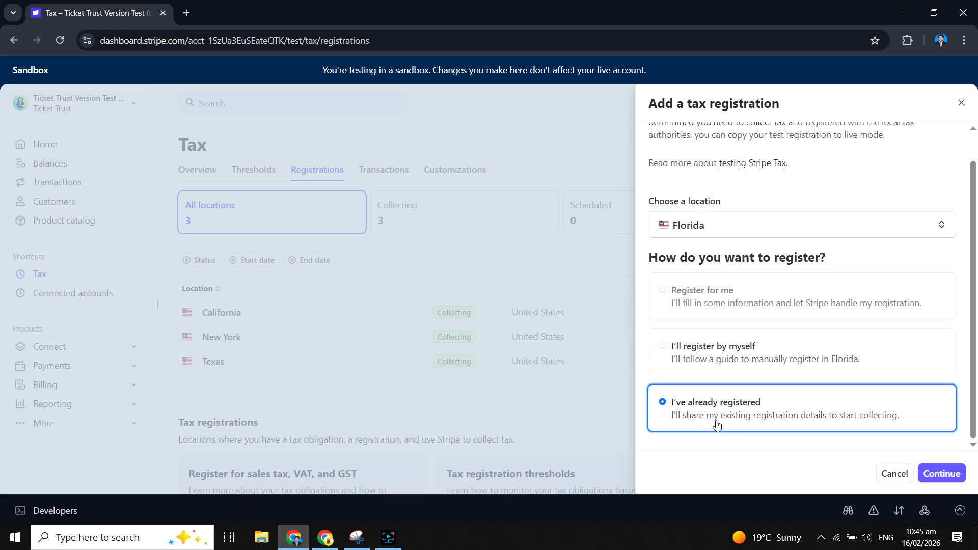
{"action": "left_click", "coordinate": [942, 473]}
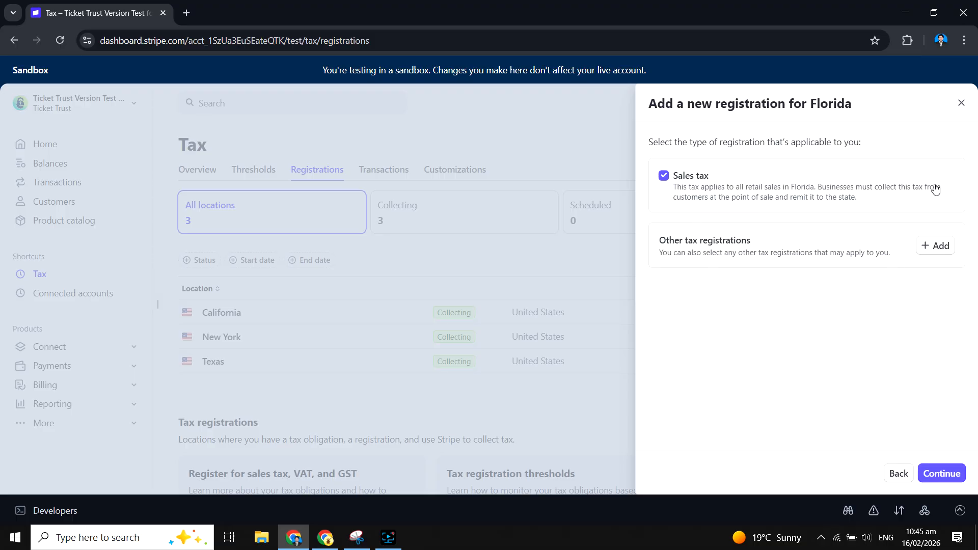
- Complete the Florida registration with Sales tax and immediate collection, and start collecting
{"action": "left_click", "coordinate": [936, 476]}
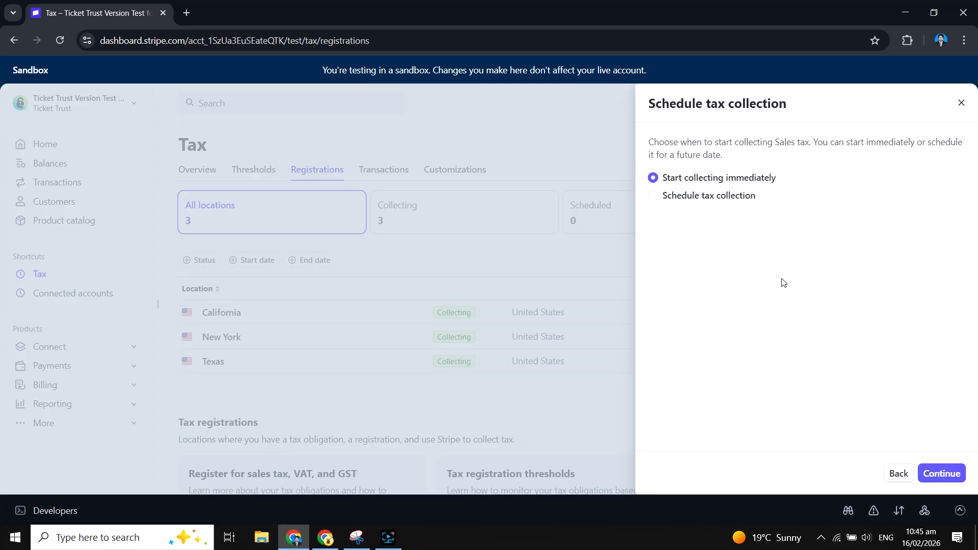
{"action": "left_click", "coordinate": [940, 474]}
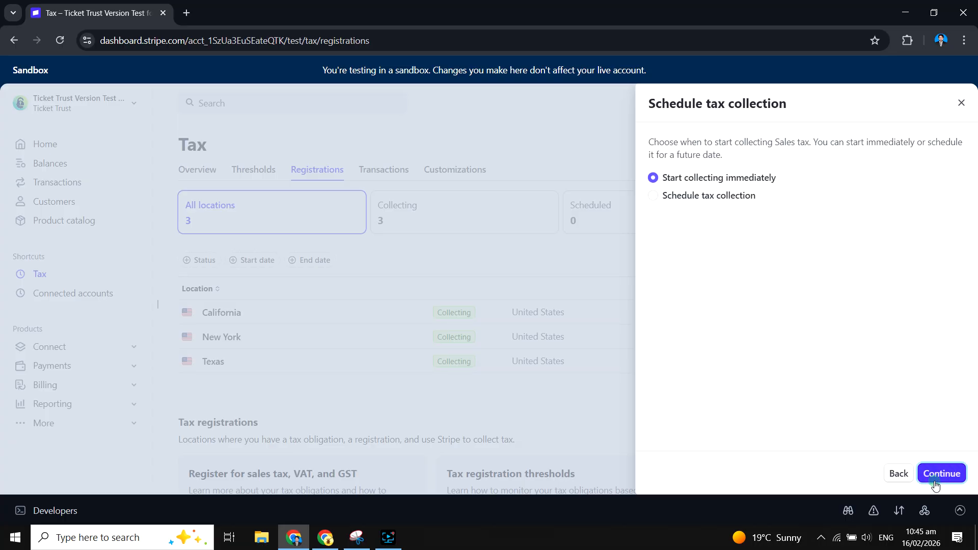
{"action": "mouse_move", "coordinate": [967, 278]}
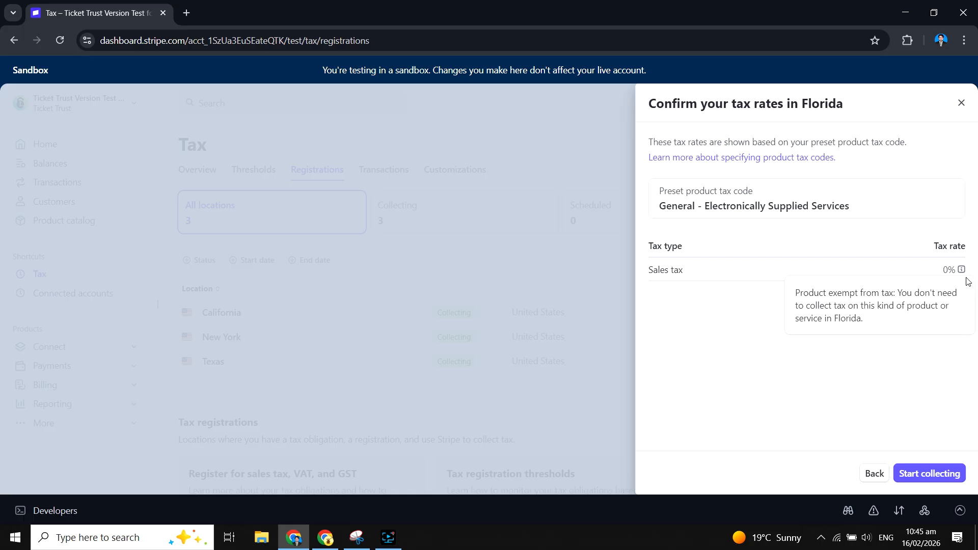
{"action": "left_click", "coordinate": [929, 472]}
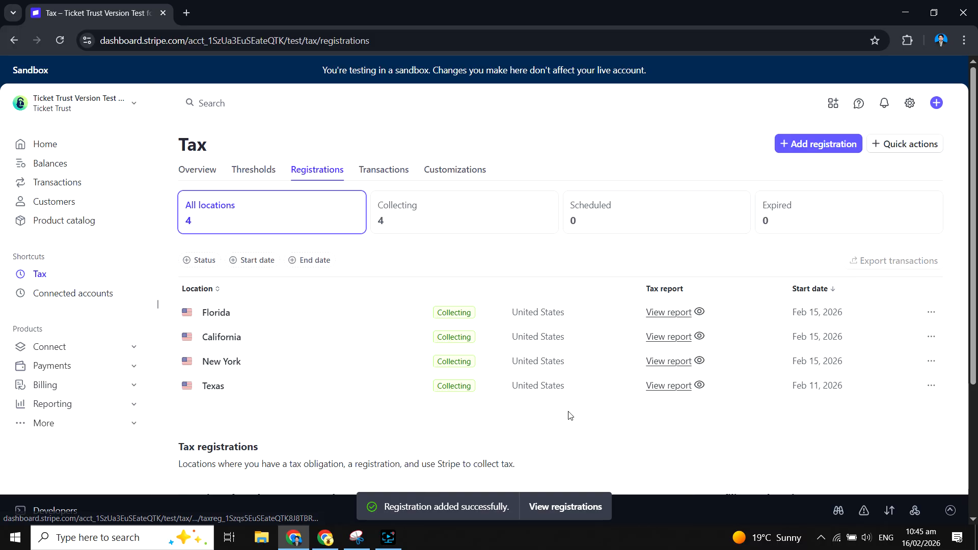
- Return to ChatGPT and copy the Miami, Florida example address again
{"action": "key", "text": "alt+Tab"}
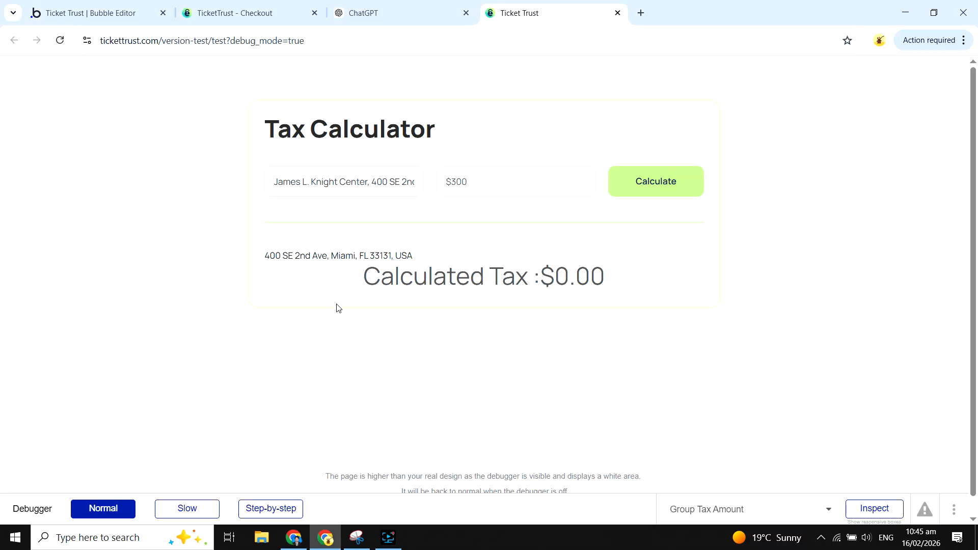
{"action": "left_click", "coordinate": [377, 4]}
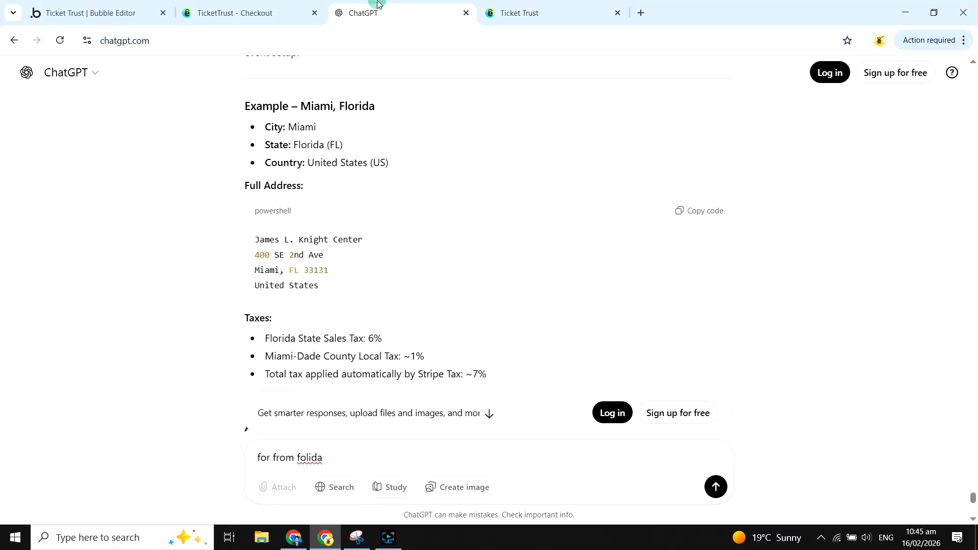
{"action": "scroll", "coordinate": [323, 193], "scroll_direction": "down", "scroll_amount": 3}
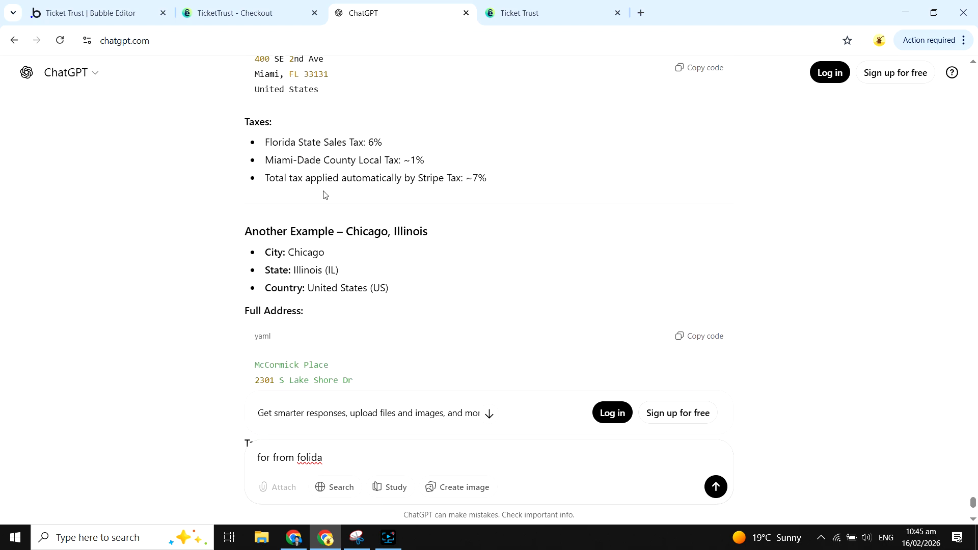
{"action": "scroll", "coordinate": [323, 194], "scroll_direction": "down", "scroll_amount": 4}
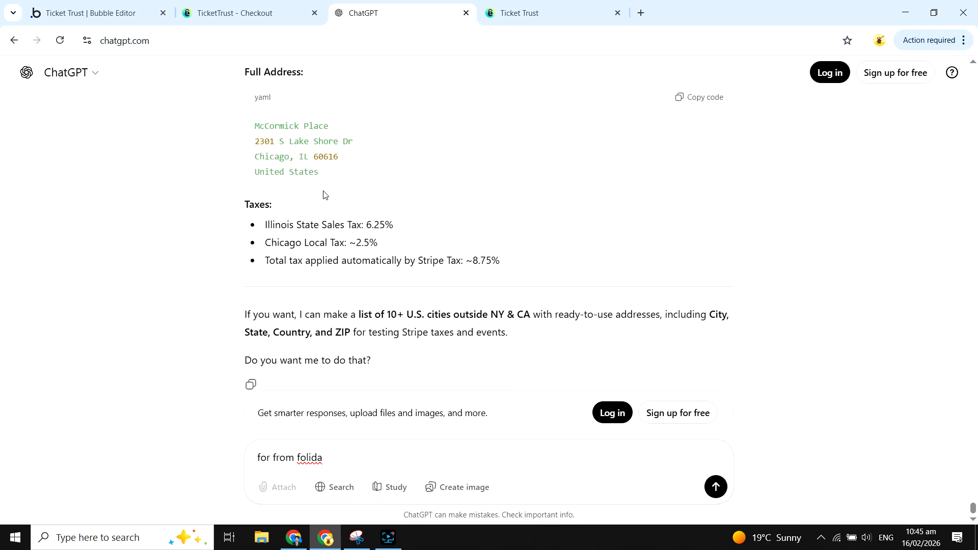
{"action": "scroll", "coordinate": [323, 193], "scroll_direction": "up", "scroll_amount": 6}
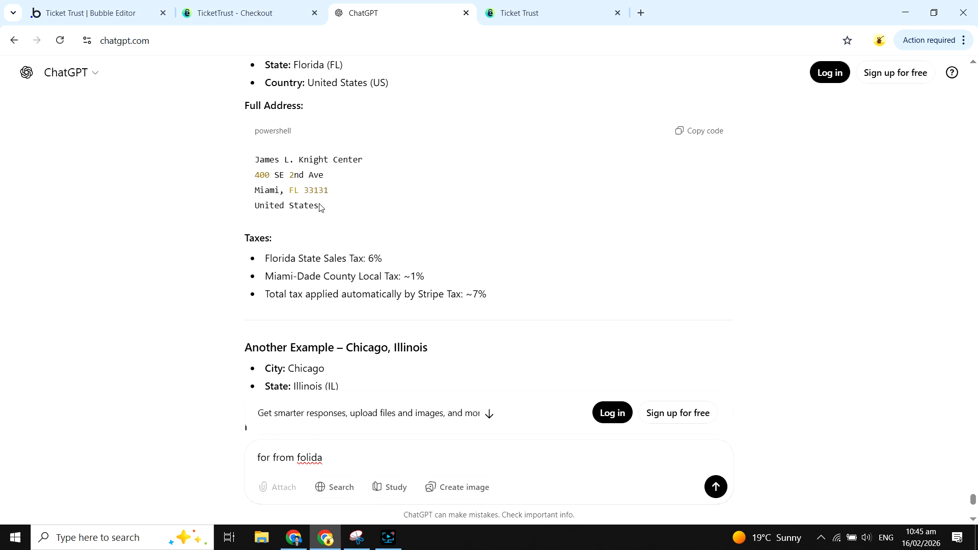
{"action": "left_click_drag", "start_coordinate": [320, 205], "coordinate": [236, 162]}
{"action": "left_click", "coordinate": [688, 130]}
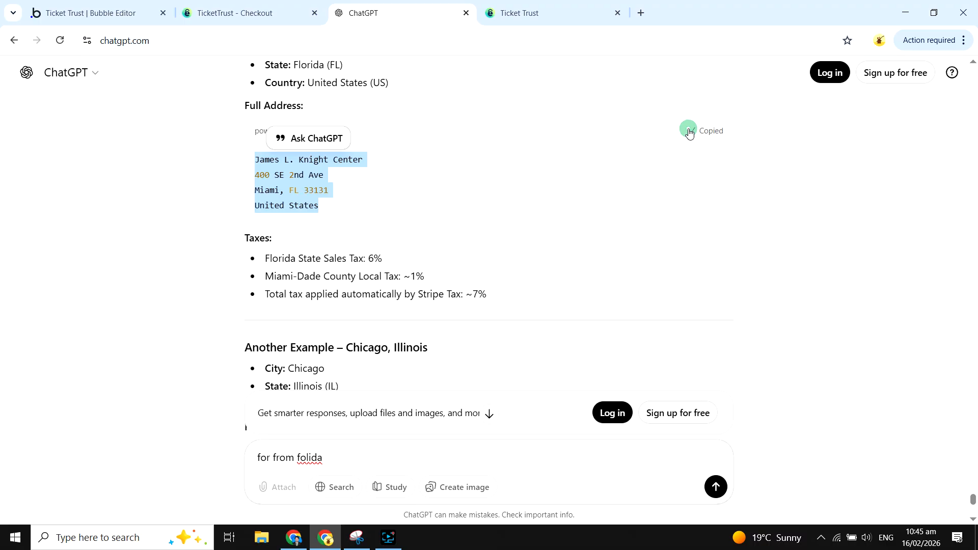
- Re-enter the Miami address in the Tax Calculator from its suggestion, recalculate the tax and check the amount
{"action": "left_click", "coordinate": [525, 13]}
{"action": "left_click", "coordinate": [398, 186]}
{"action": "key", "text": "ctrl+a"}
{"action": "key", "text": "ctrl+v"}
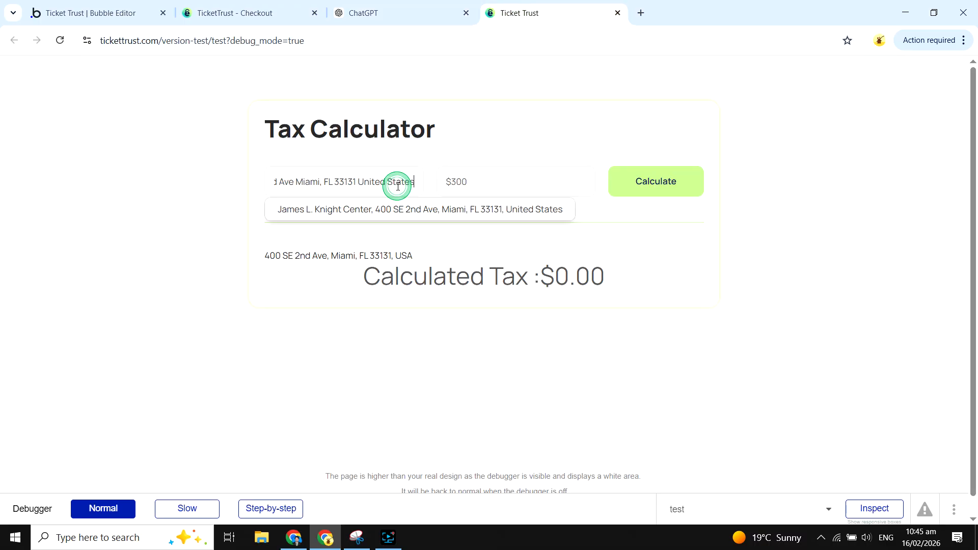
{"action": "left_click", "coordinate": [449, 217]}
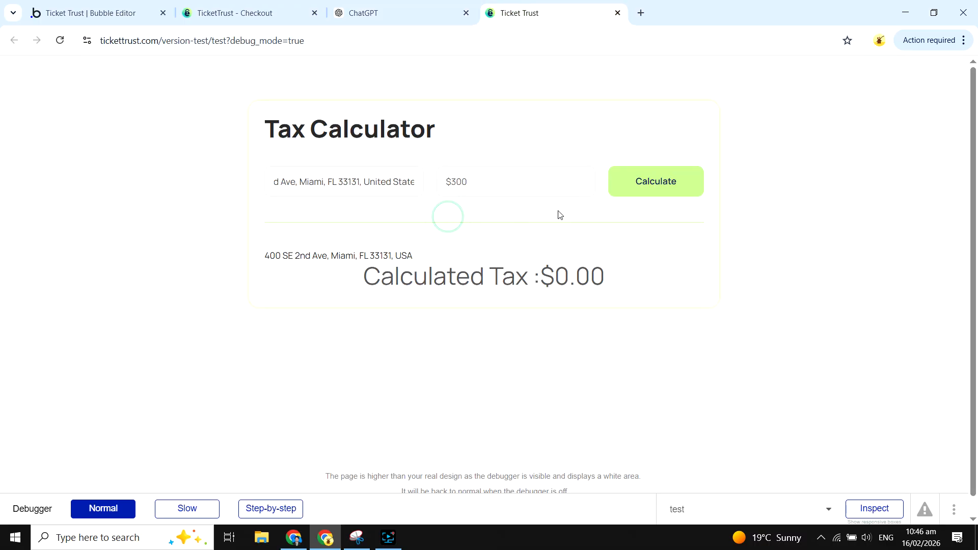
{"action": "left_click", "coordinate": [657, 191]}
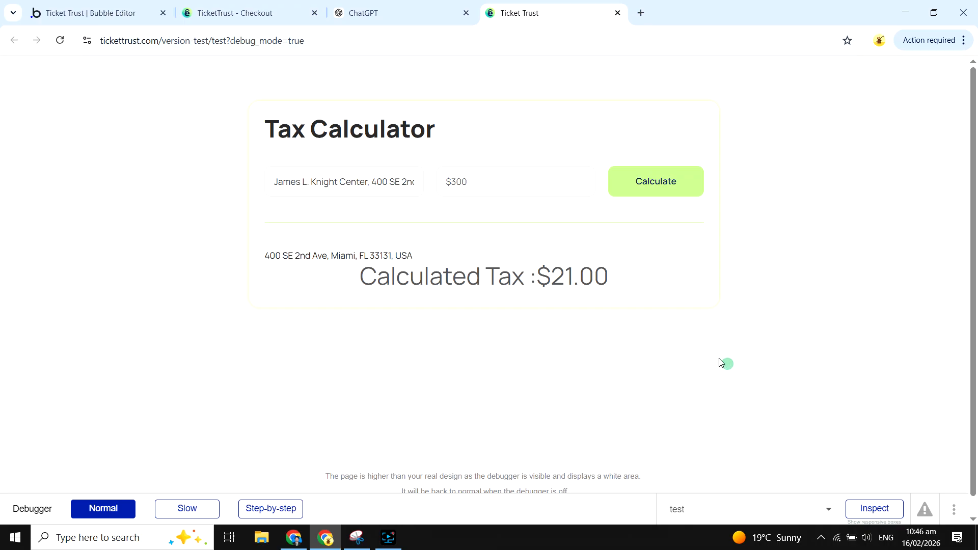
{"action": "left_click_drag", "start_coordinate": [539, 282], "coordinate": [648, 293]}
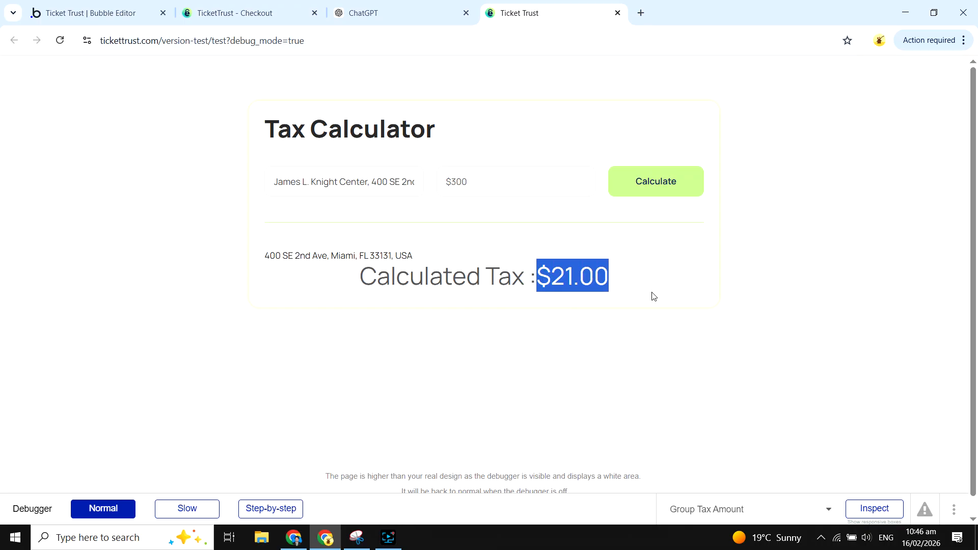
- Switch to the Stripe dashboard and begin a new tax registration for Arizona with the "I've already registered" option
{"action": "left_click", "coordinate": [294, 538]}
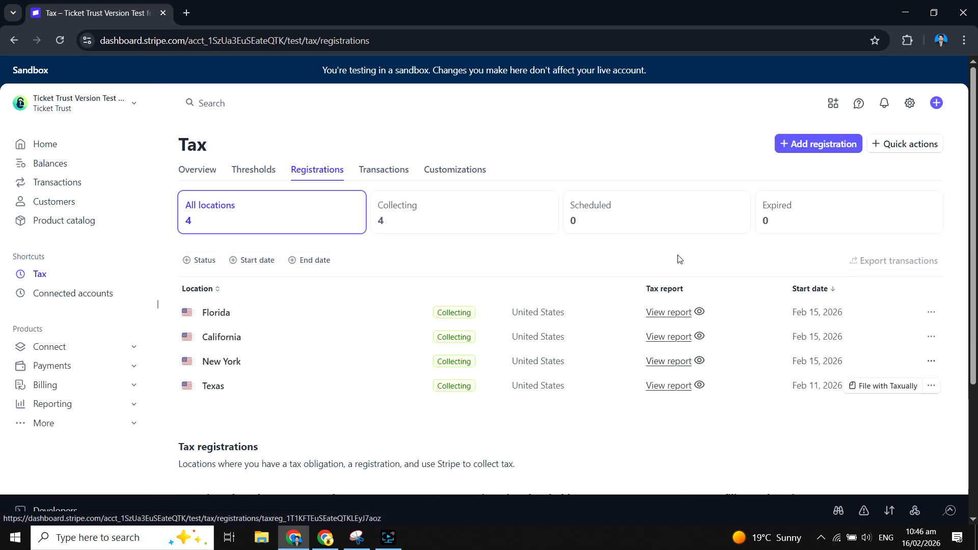
{"action": "left_click", "coordinate": [793, 152]}
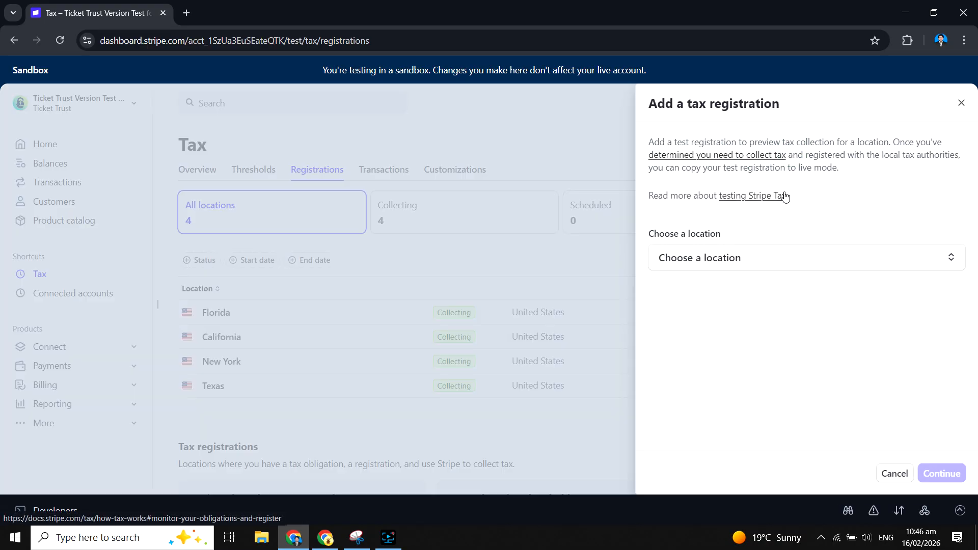
{"action": "left_click", "coordinate": [732, 257]}
{"action": "left_click", "coordinate": [712, 413]}
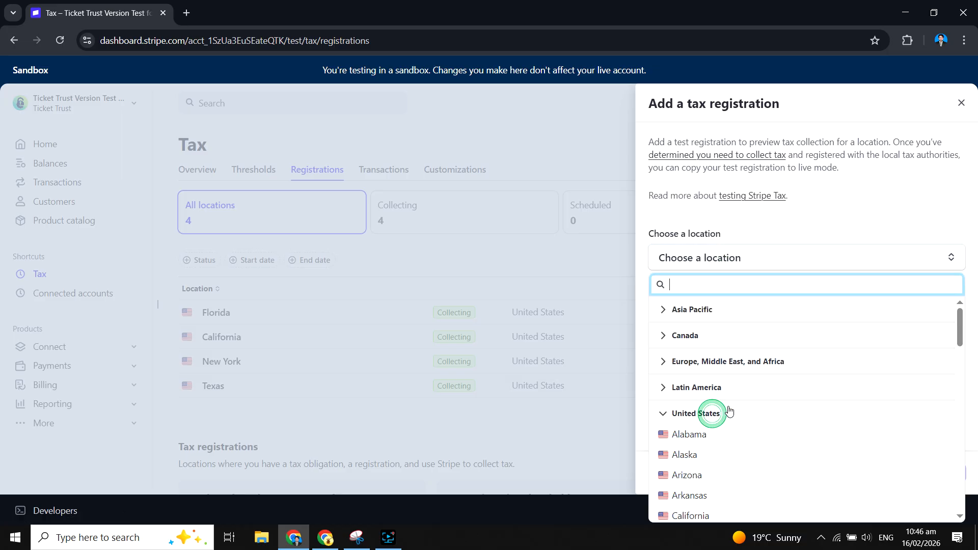
{"action": "scroll", "coordinate": [856, 371], "scroll_direction": "down", "scroll_amount": 3}
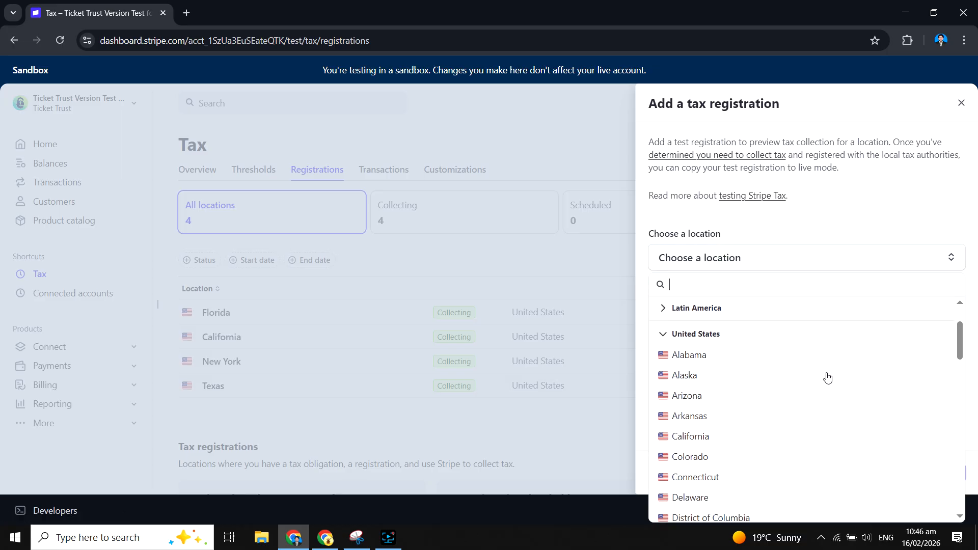
{"action": "left_click", "coordinate": [683, 396]}
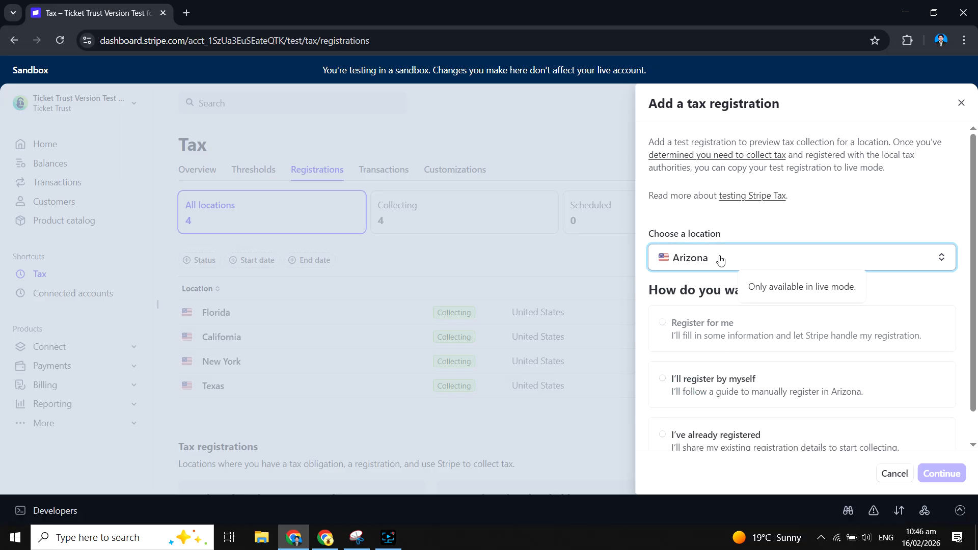
{"action": "scroll", "coordinate": [680, 311], "scroll_direction": "down", "scroll_amount": 1}
{"action": "left_click", "coordinate": [677, 409]}
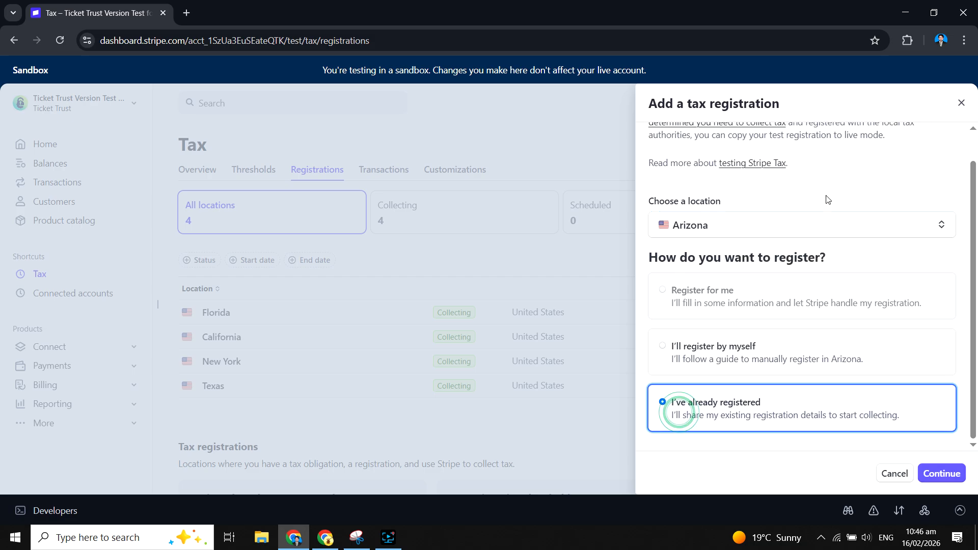
- Switch to ChatGPT, send the request "give me from arizona" and copy the full Phoenix, Arizona example address
{"action": "key", "text": "alt+Tab"}
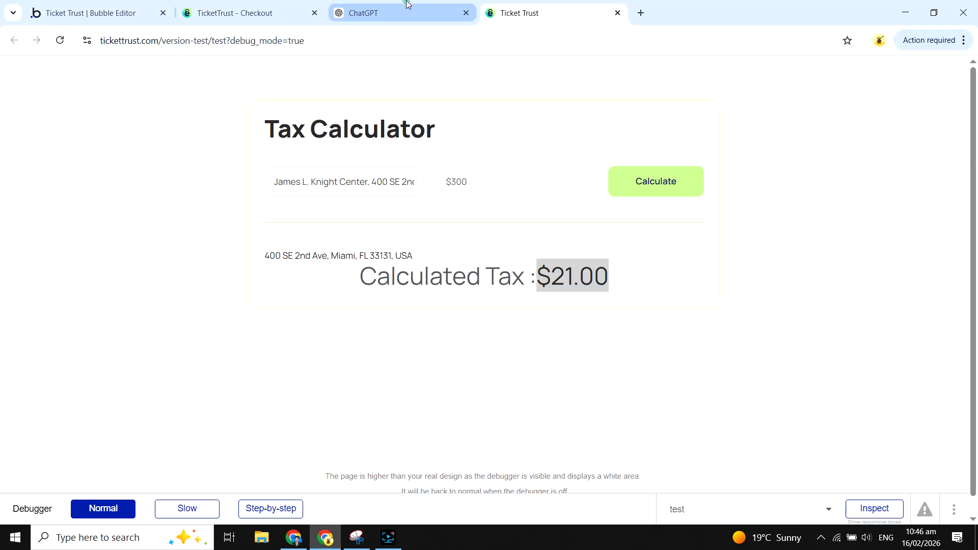
{"action": "left_click", "coordinate": [407, 7]}
{"action": "triple_click", "coordinate": [338, 453]}
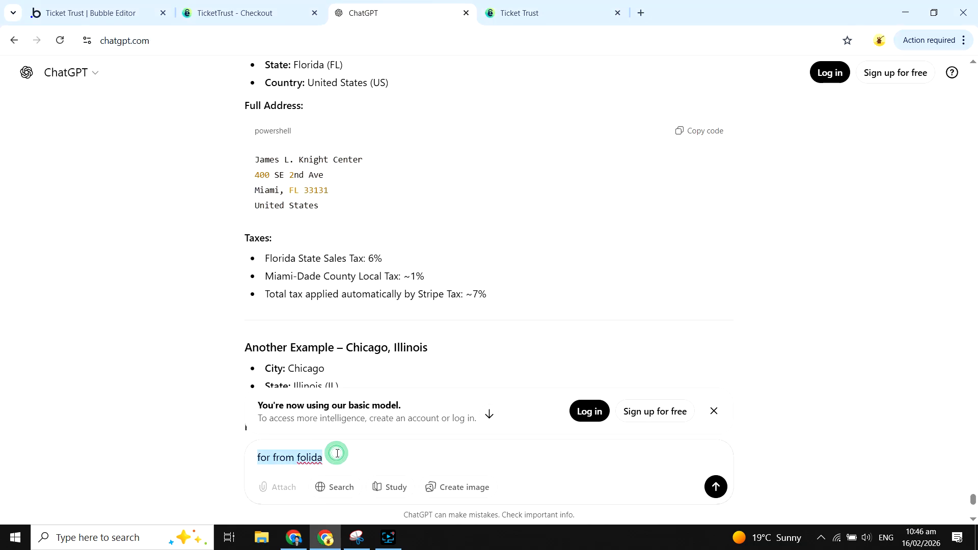
{"action": "type", "text": "give me from arizo"}
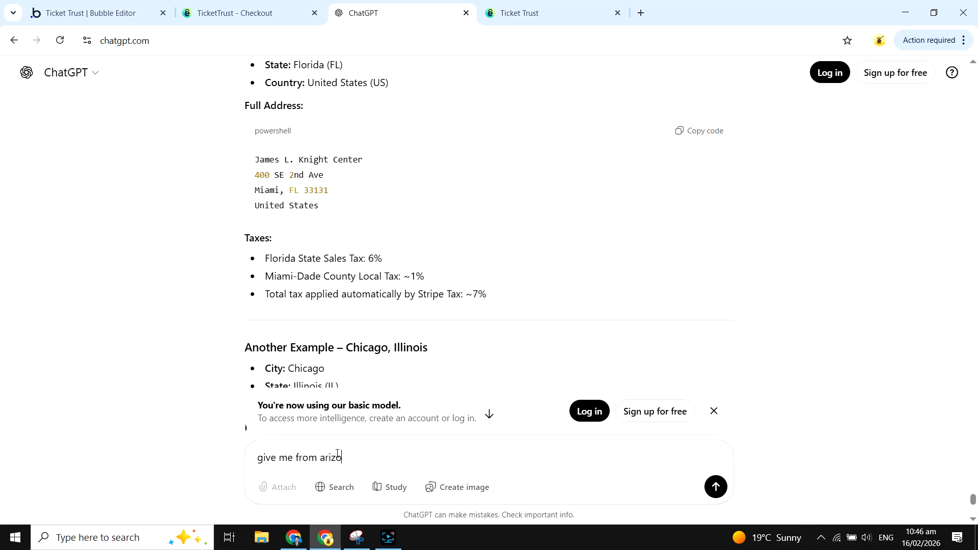
{"action": "type", "text": "na"}
{"action": "key", "text": "Return"}
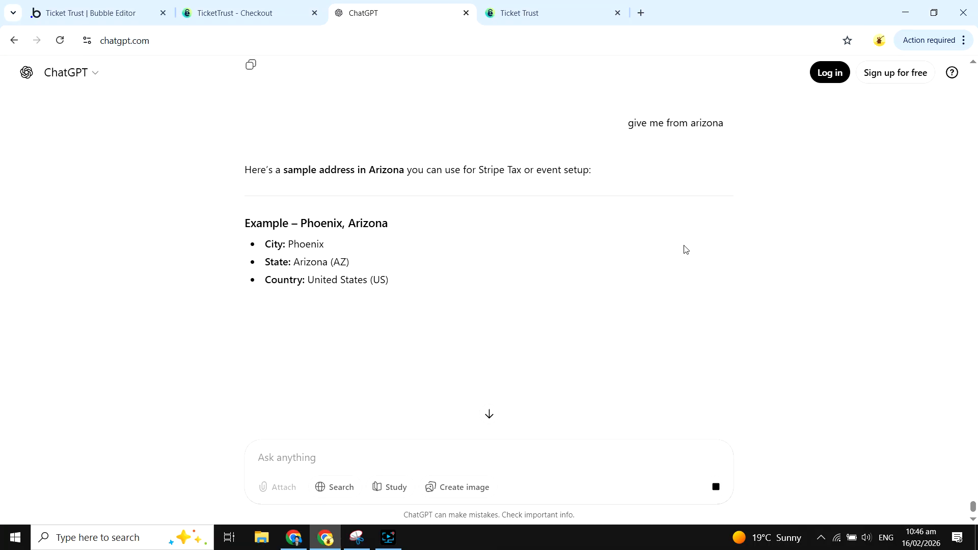
{"action": "scroll", "coordinate": [524, 208], "scroll_direction": "down", "scroll_amount": 2}
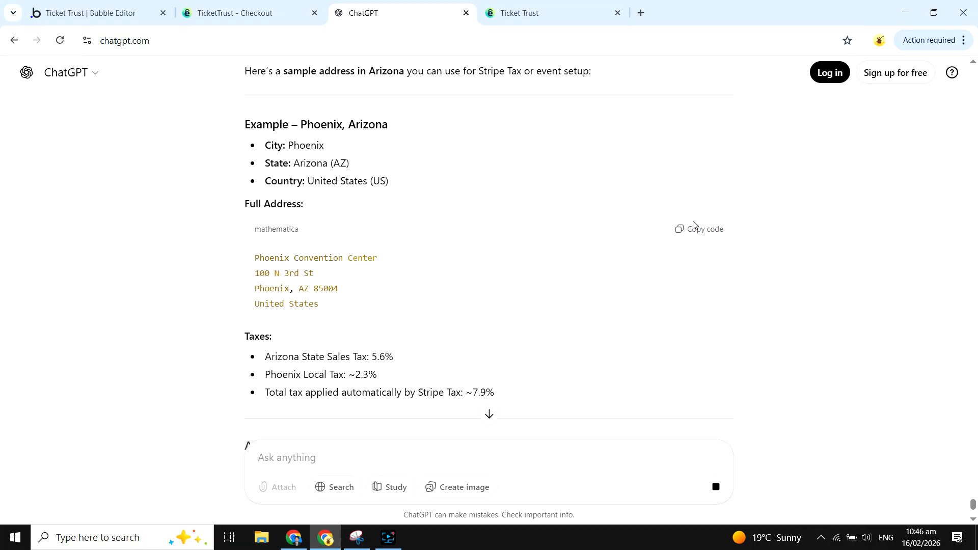
{"action": "left_click", "coordinate": [717, 230]}
- Replace the Tax Calculator address with the suggested Phoenix Convention Center address, calculate the tax and check the amount
{"action": "left_click", "coordinate": [240, 13]}
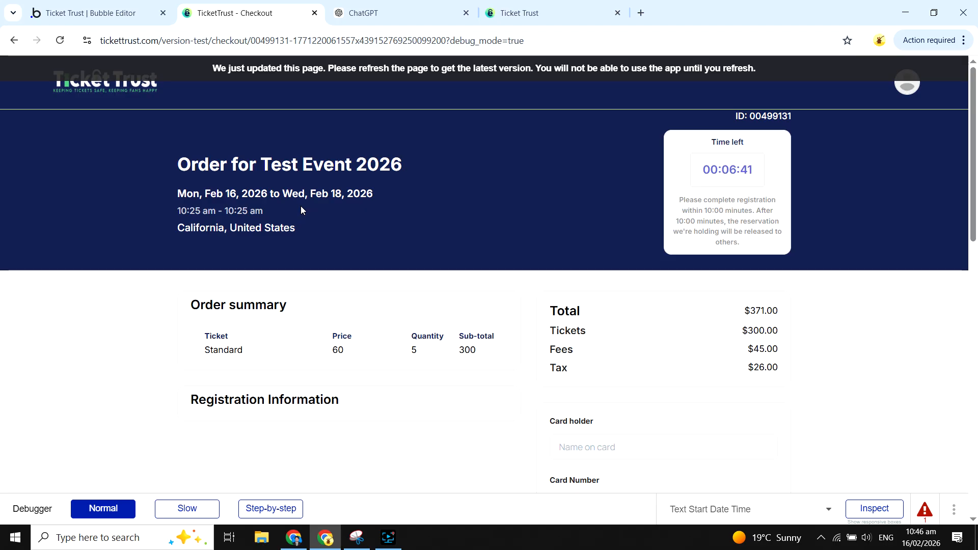
{"action": "left_click", "coordinate": [533, 5]}
{"action": "key", "text": "alt+Tab"}
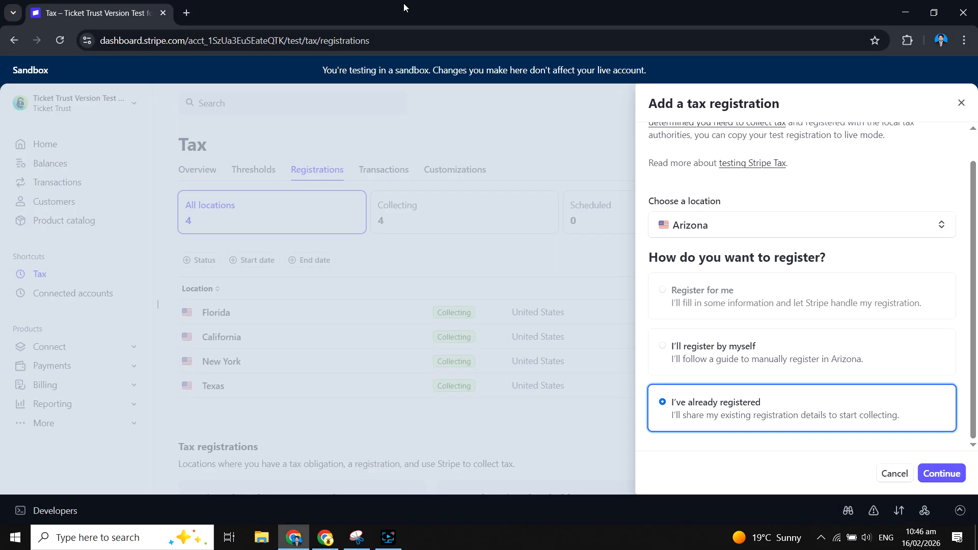
{"action": "key", "text": "alt+Tab"}
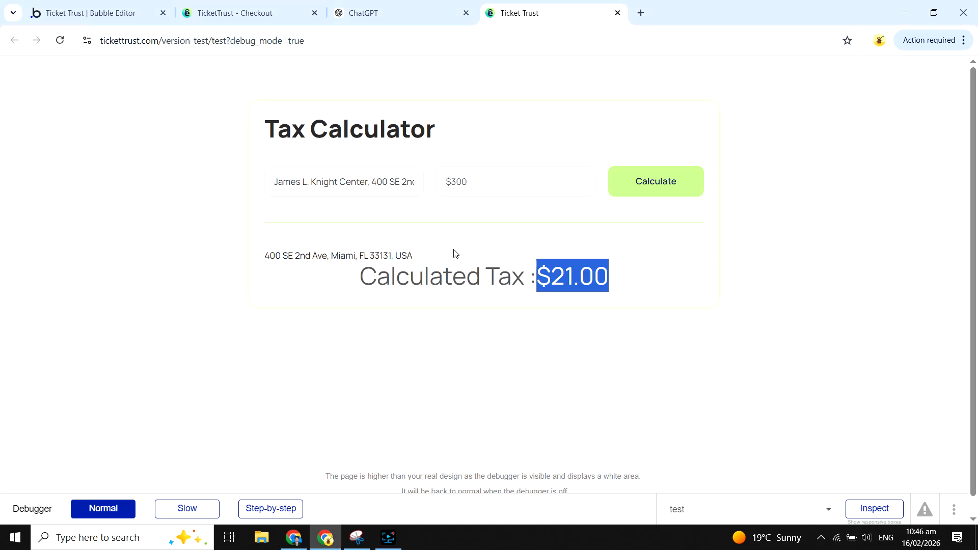
{"action": "left_click", "coordinate": [353, 172]}
{"action": "key", "text": "ctrl+a"}
{"action": "key", "text": "ctrl+v"}
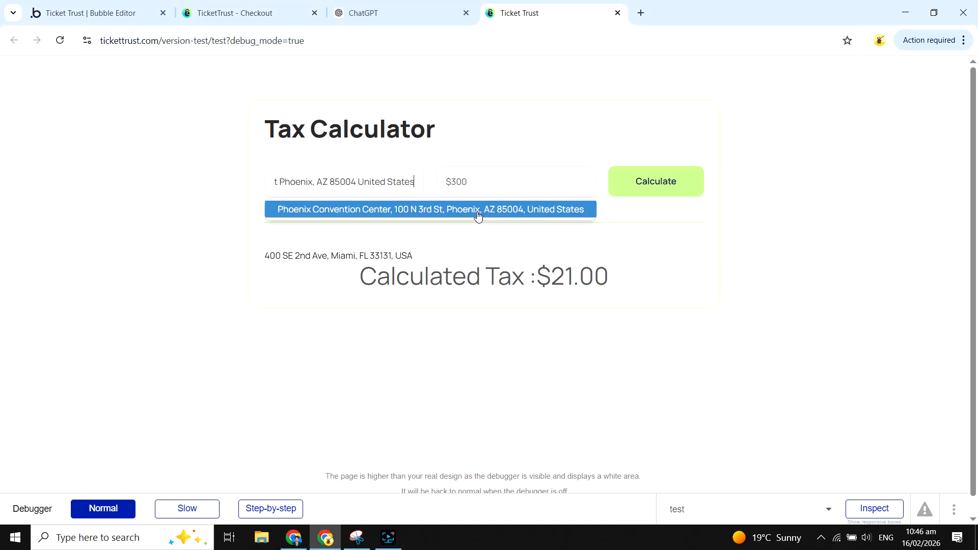
{"action": "left_click", "coordinate": [545, 220]}
{"action": "left_click", "coordinate": [664, 192]}
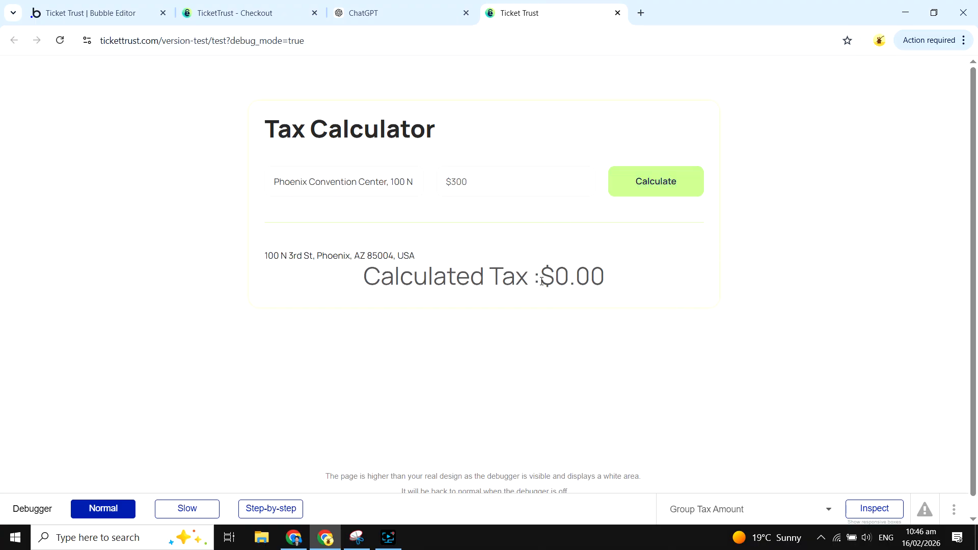
{"action": "left_click_drag", "start_coordinate": [542, 281], "coordinate": [647, 290]}
{"action": "left_click_drag", "start_coordinate": [369, 258], "coordinate": [296, 258]}
{"action": "left_click", "coordinate": [362, 350]}
- Return to Stripe, set the Arizona registration to start collecting immediately, review its sales tax rate and start collecting
{"action": "key", "text": "alt+Tab"}
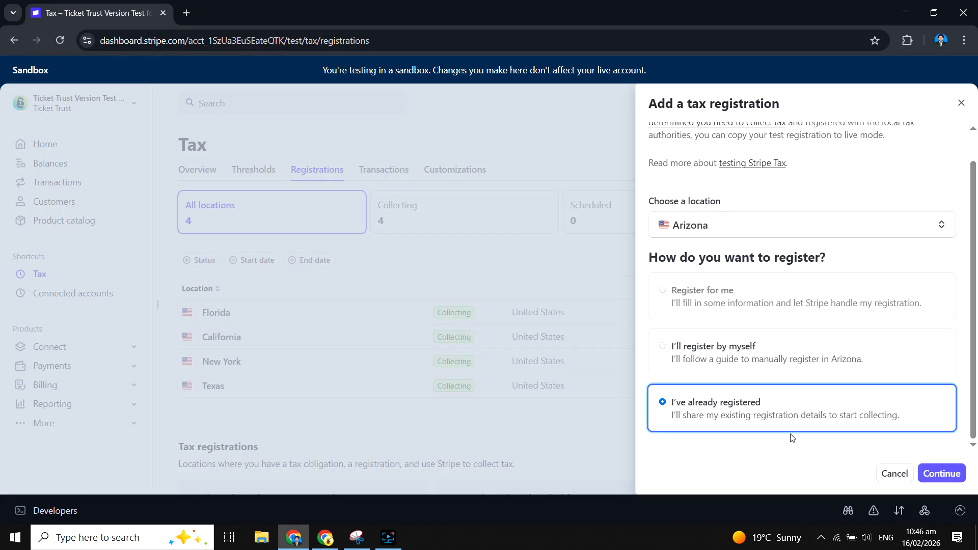
{"action": "left_click", "coordinate": [949, 476]}
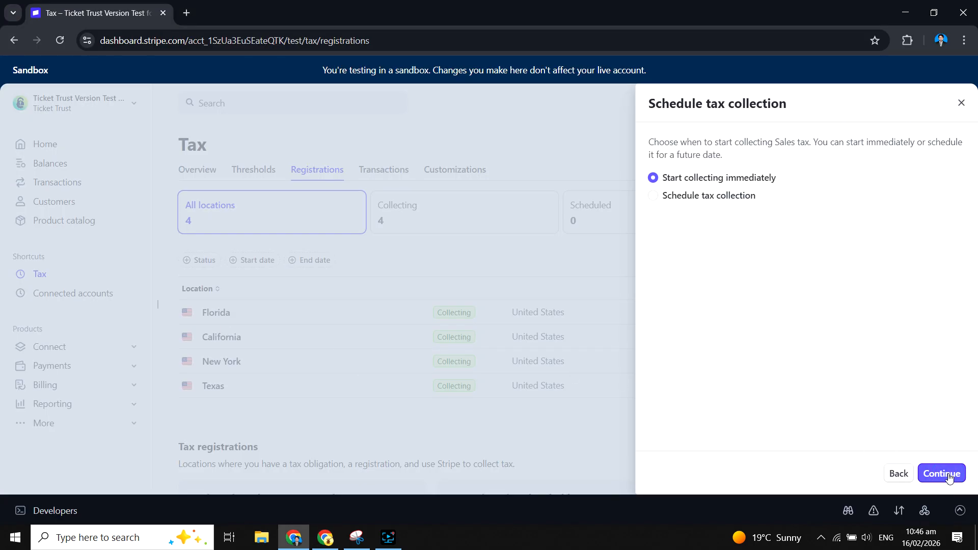
{"action": "left_click", "coordinate": [947, 474]}
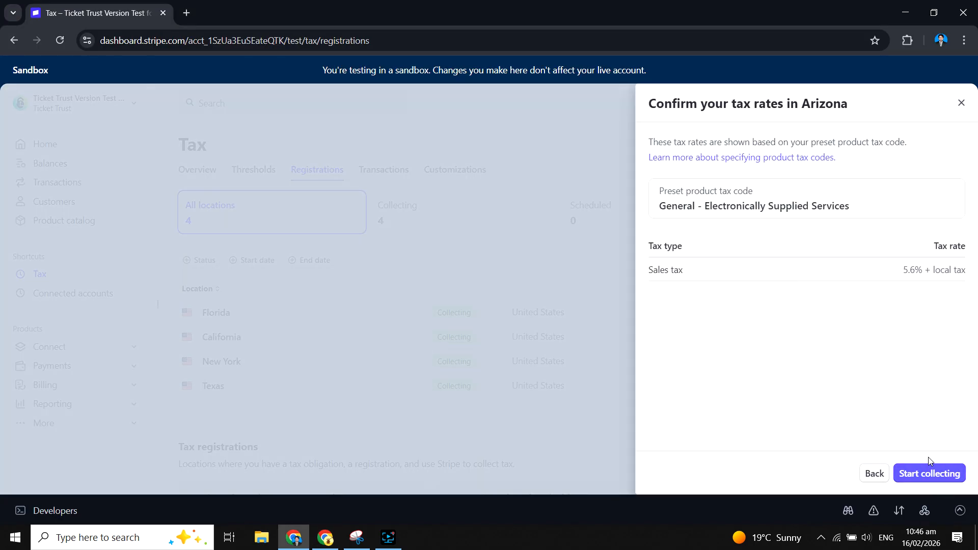
{"action": "left_click_drag", "start_coordinate": [647, 266], "coordinate": [939, 299]}
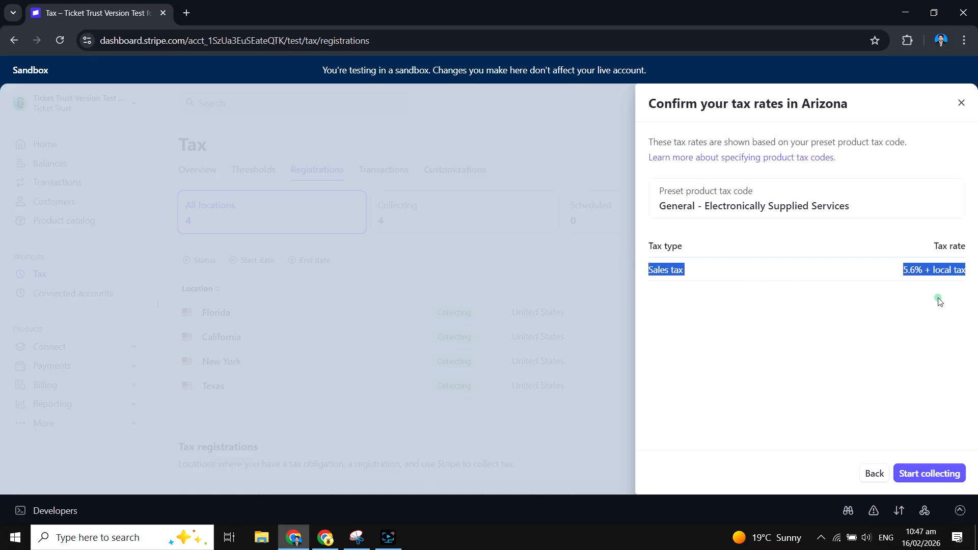
{"action": "left_click", "coordinate": [939, 295]}
{"action": "left_click", "coordinate": [910, 271]}
{"action": "right_click", "coordinate": [911, 271]}
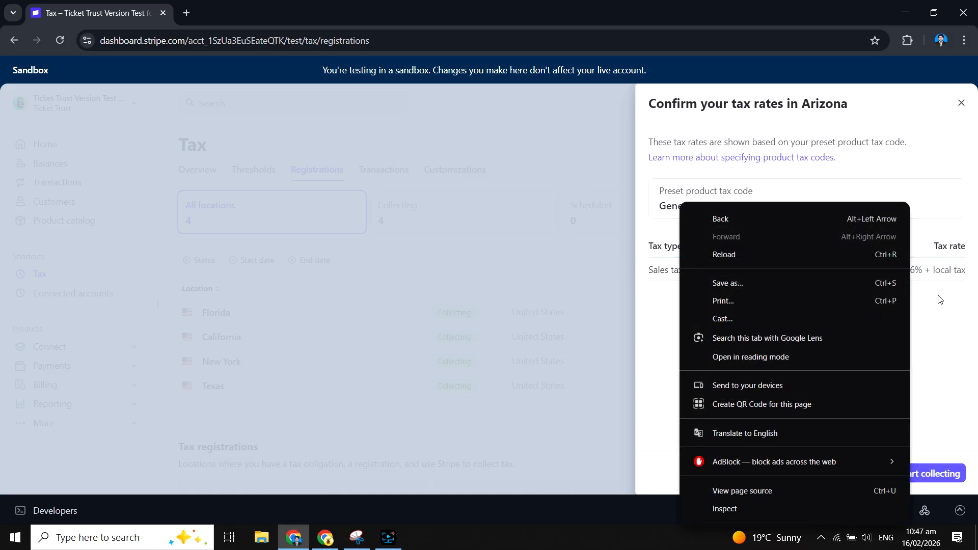
{"action": "left_click", "coordinate": [940, 293]}
{"action": "left_click", "coordinate": [934, 477]}
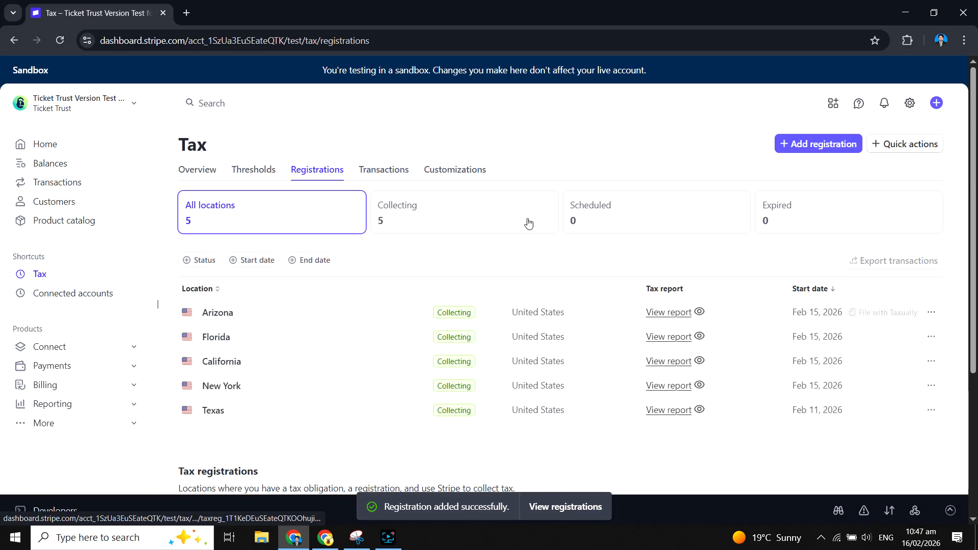
- Return to the Tax Calculator, recalculate the tax for the Phoenix address and check the amount
{"action": "key", "text": "alt+Tab"}
{"action": "left_click", "coordinate": [665, 187]}
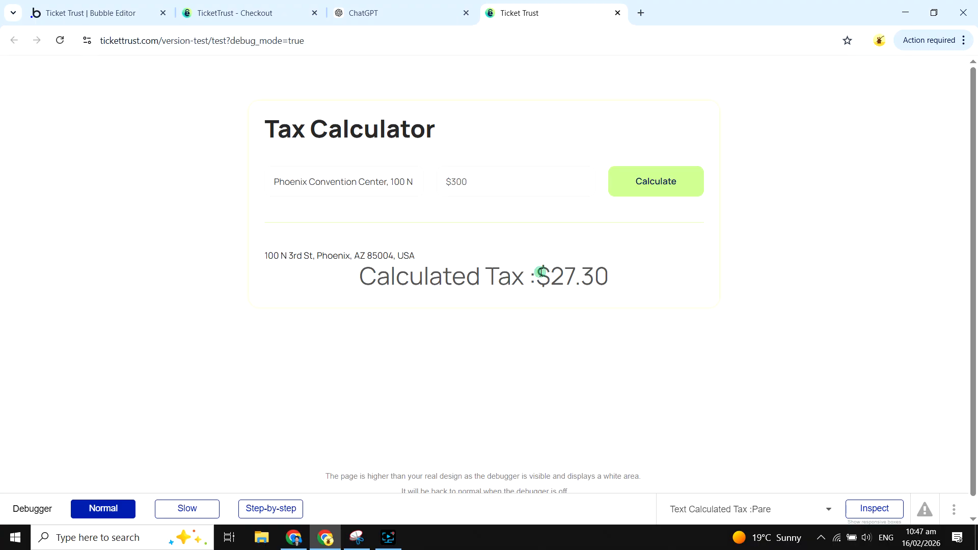
{"action": "left_click_drag", "start_coordinate": [541, 272], "coordinate": [634, 286]}
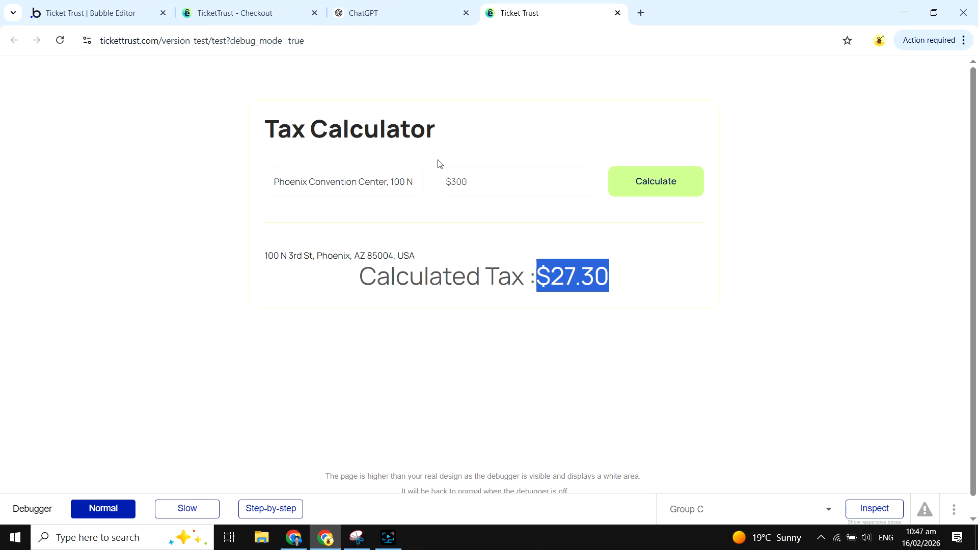
{"action": "left_click", "coordinate": [469, 179]}
{"action": "left_click", "coordinate": [503, 359]}
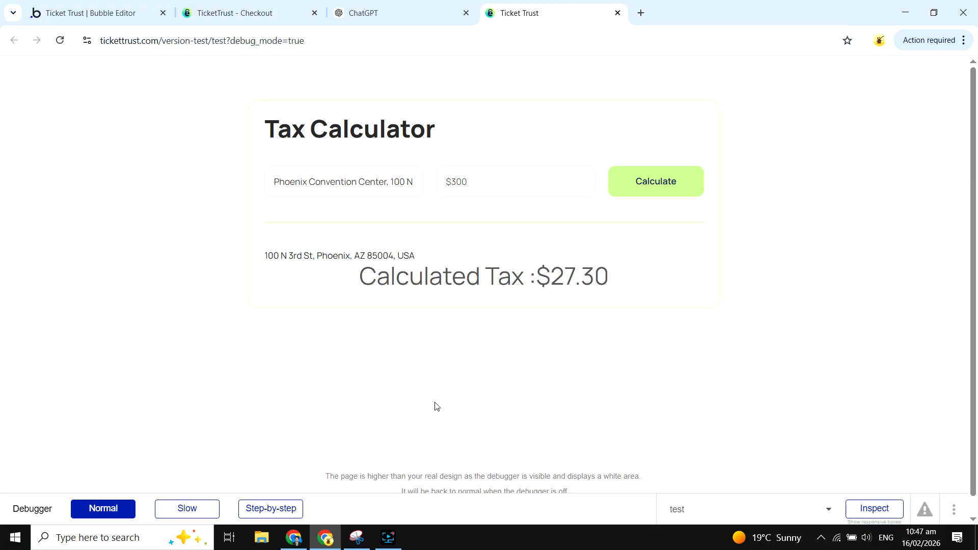
- Review the Stripe tax registrations and examine the Arizona registration's end-date settings without changing them
{"action": "left_click", "coordinate": [294, 538]}
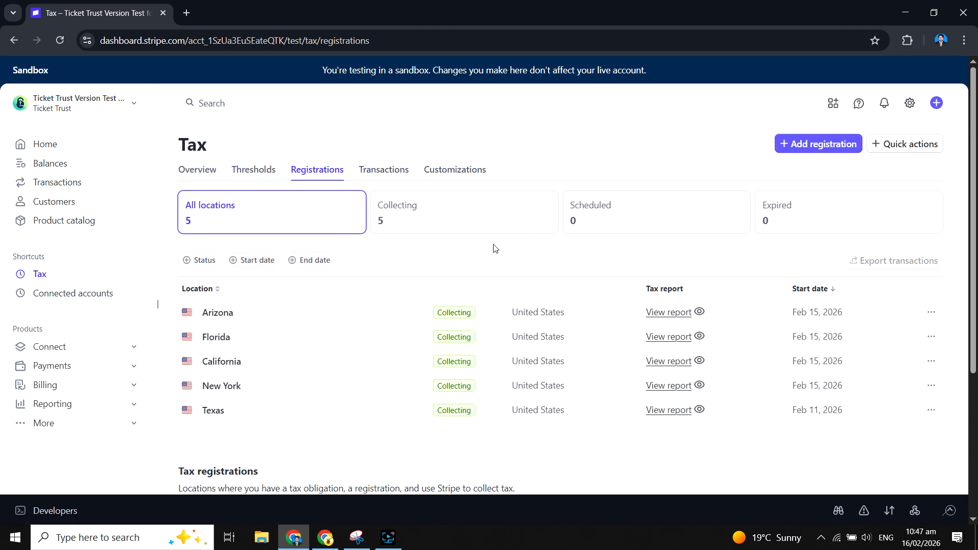
{"action": "scroll", "coordinate": [495, 248], "scroll_direction": "down", "scroll_amount": 1}
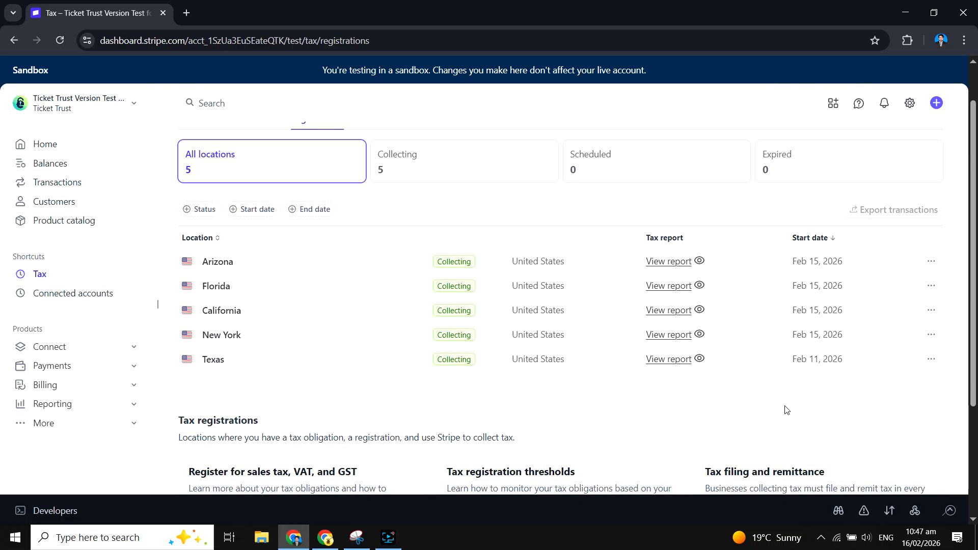
{"action": "scroll", "coordinate": [787, 411], "scroll_direction": "up", "scroll_amount": 1}
{"action": "left_click", "coordinate": [932, 311]}
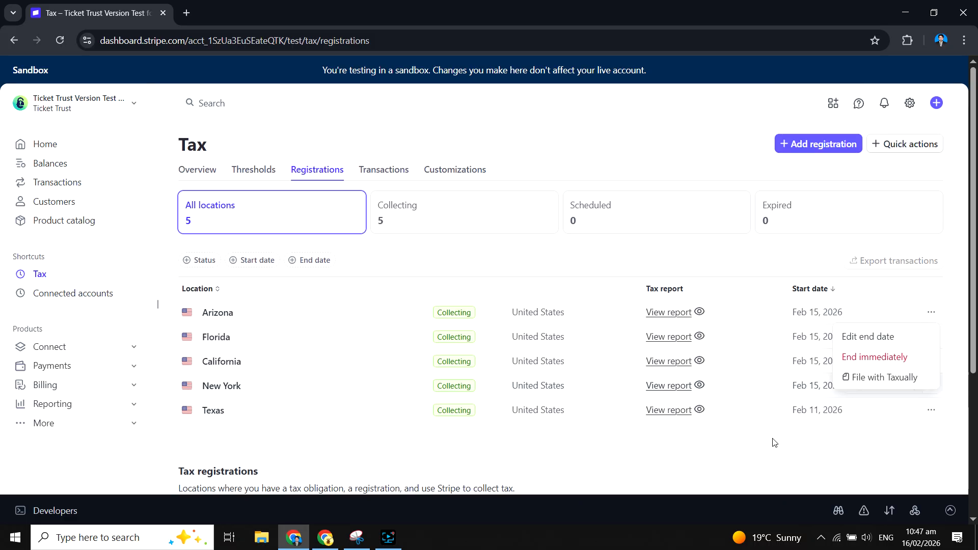
{"action": "left_click", "coordinate": [863, 337]}
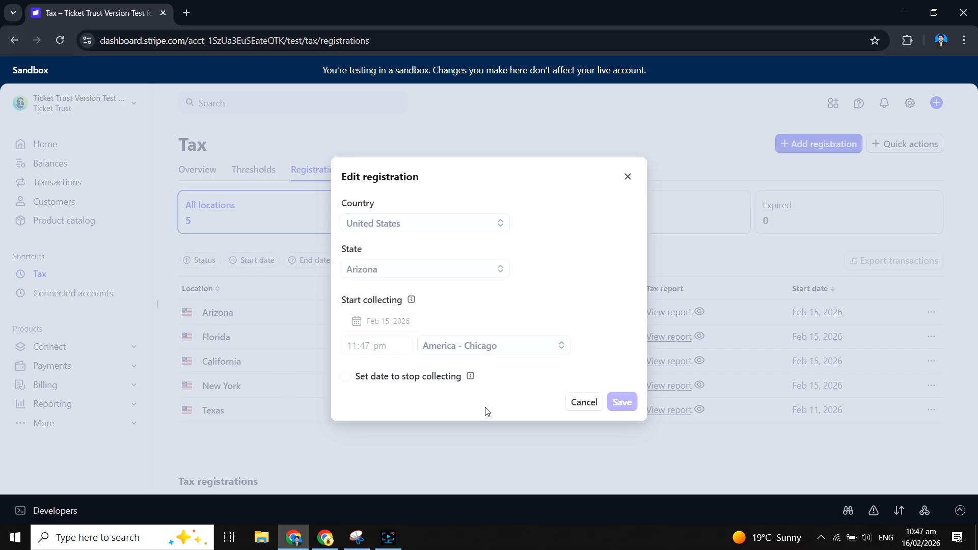
{"action": "left_click", "coordinate": [572, 406]}
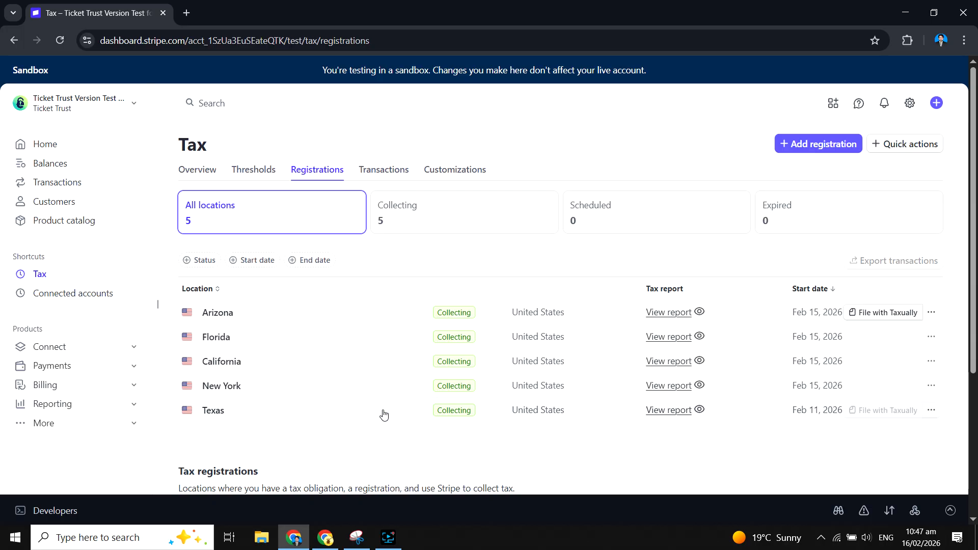
{"action": "scroll", "coordinate": [456, 349], "scroll_direction": "down", "scroll_amount": 4}
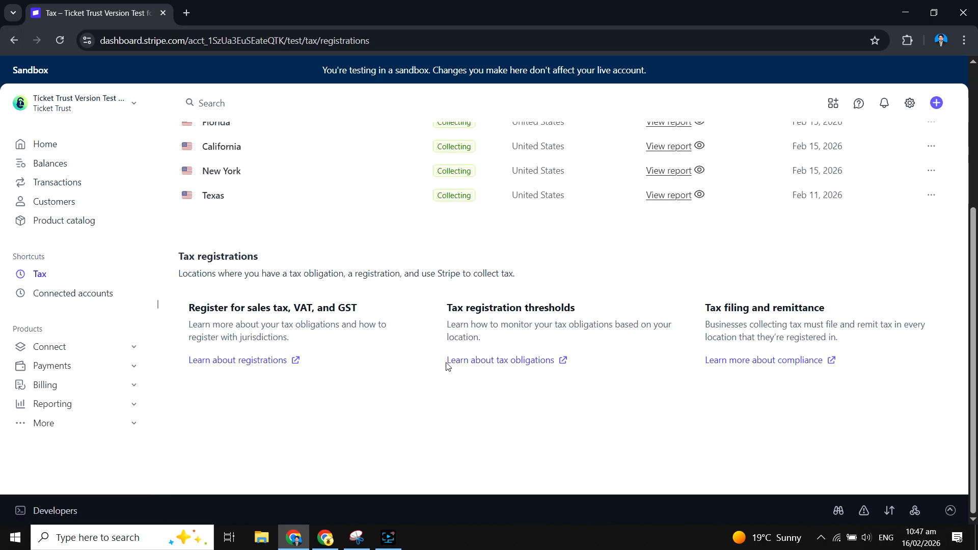
{"action": "scroll", "coordinate": [445, 365], "scroll_direction": "up", "scroll_amount": 2}
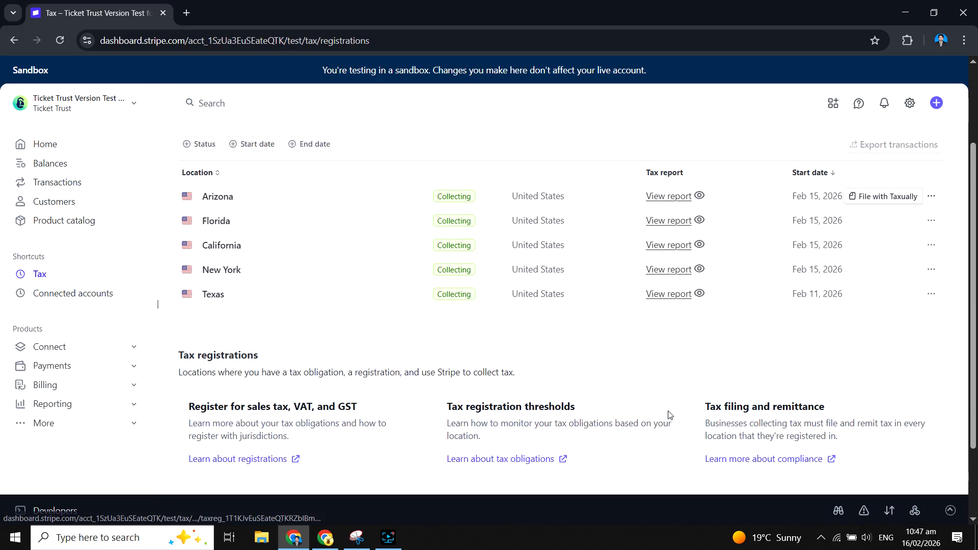
{"action": "scroll", "coordinate": [369, 388], "scroll_direction": "up", "scroll_amount": 2}
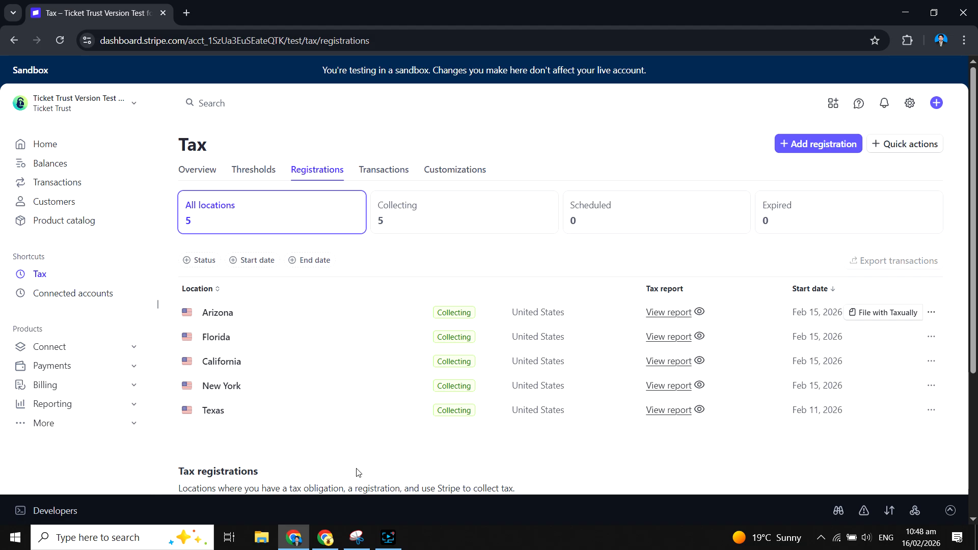
- Switch to the TicketTrust checkout page and examine the Test Event 2026 order's location, tax line and payment section
{"action": "left_click", "coordinate": [326, 538]}
{"action": "left_click", "coordinate": [269, 2]}
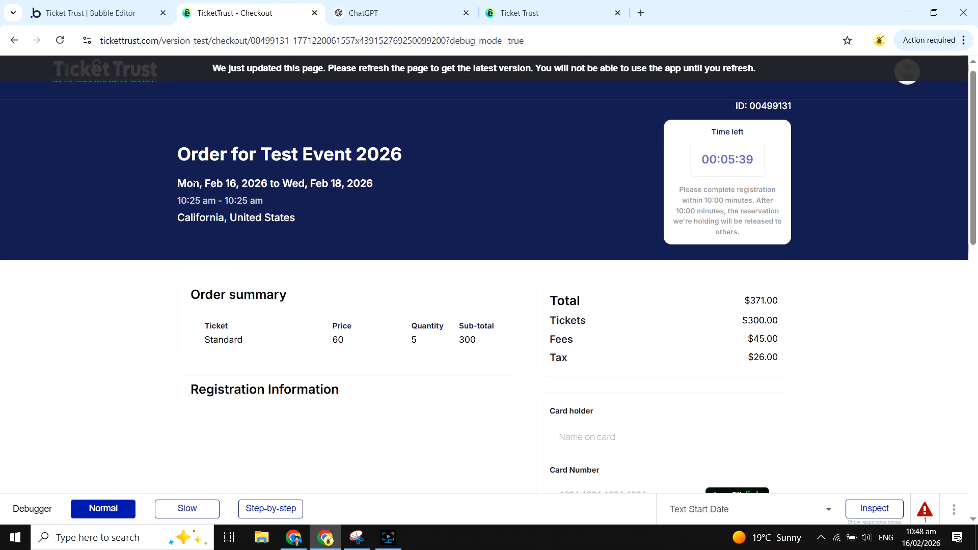
{"action": "scroll", "coordinate": [321, 204], "scroll_direction": "up", "scroll_amount": 1}
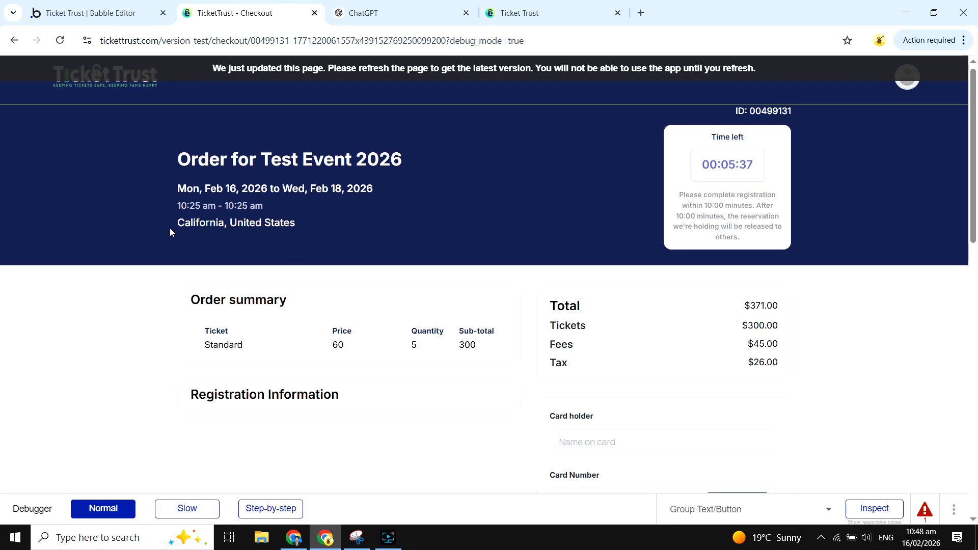
{"action": "left_click_drag", "start_coordinate": [175, 224], "coordinate": [284, 224]}
{"action": "left_click_drag", "start_coordinate": [746, 362], "coordinate": [781, 364]}
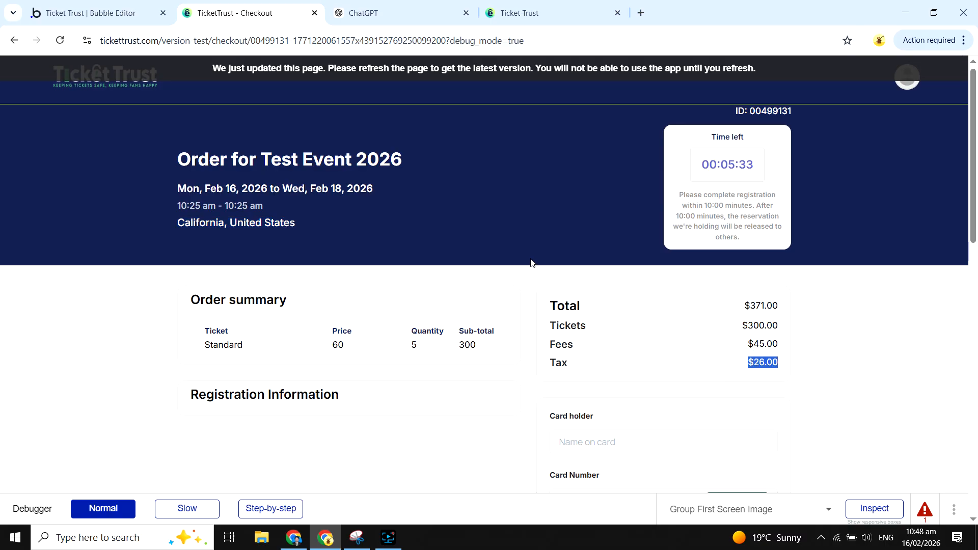
{"action": "left_click", "coordinate": [809, 342]}
{"action": "scroll", "coordinate": [810, 346], "scroll_direction": "down", "scroll_amount": 5}
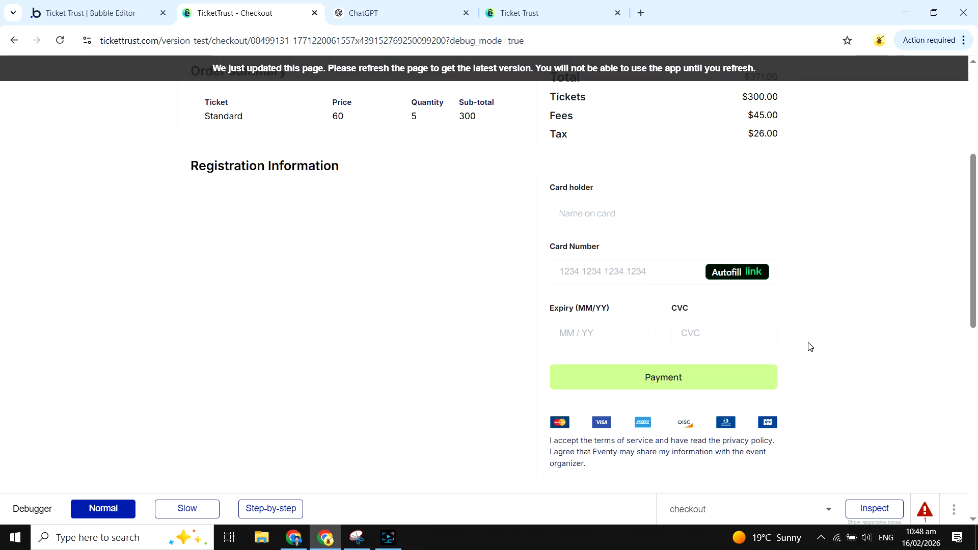
{"action": "scroll", "coordinate": [376, 326], "scroll_direction": "up", "scroll_amount": 5}
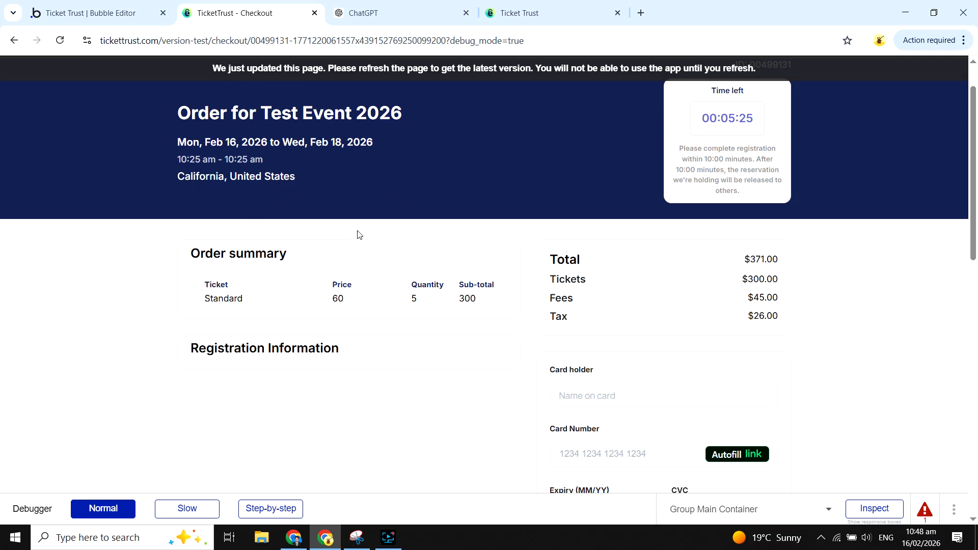
{"action": "scroll", "coordinate": [356, 231], "scroll_direction": "up", "scroll_amount": 1}
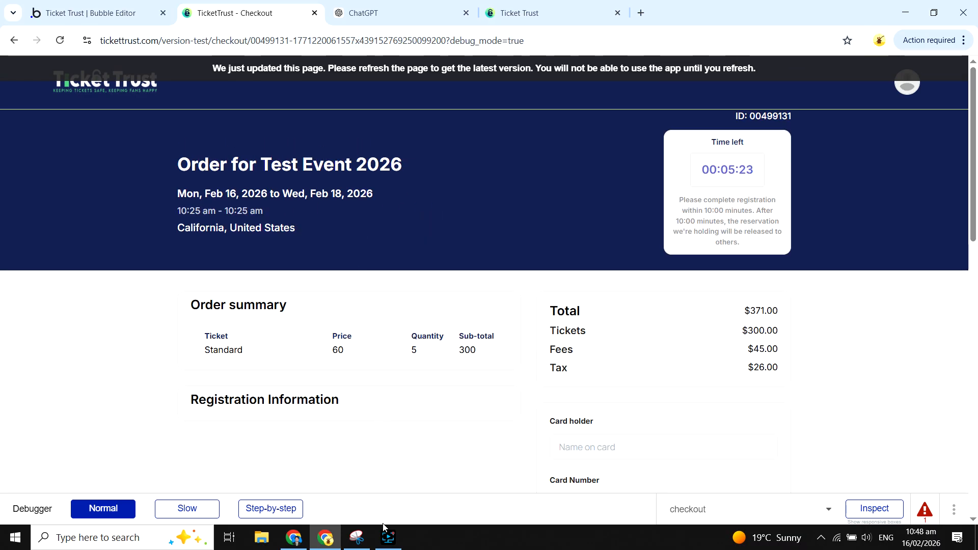